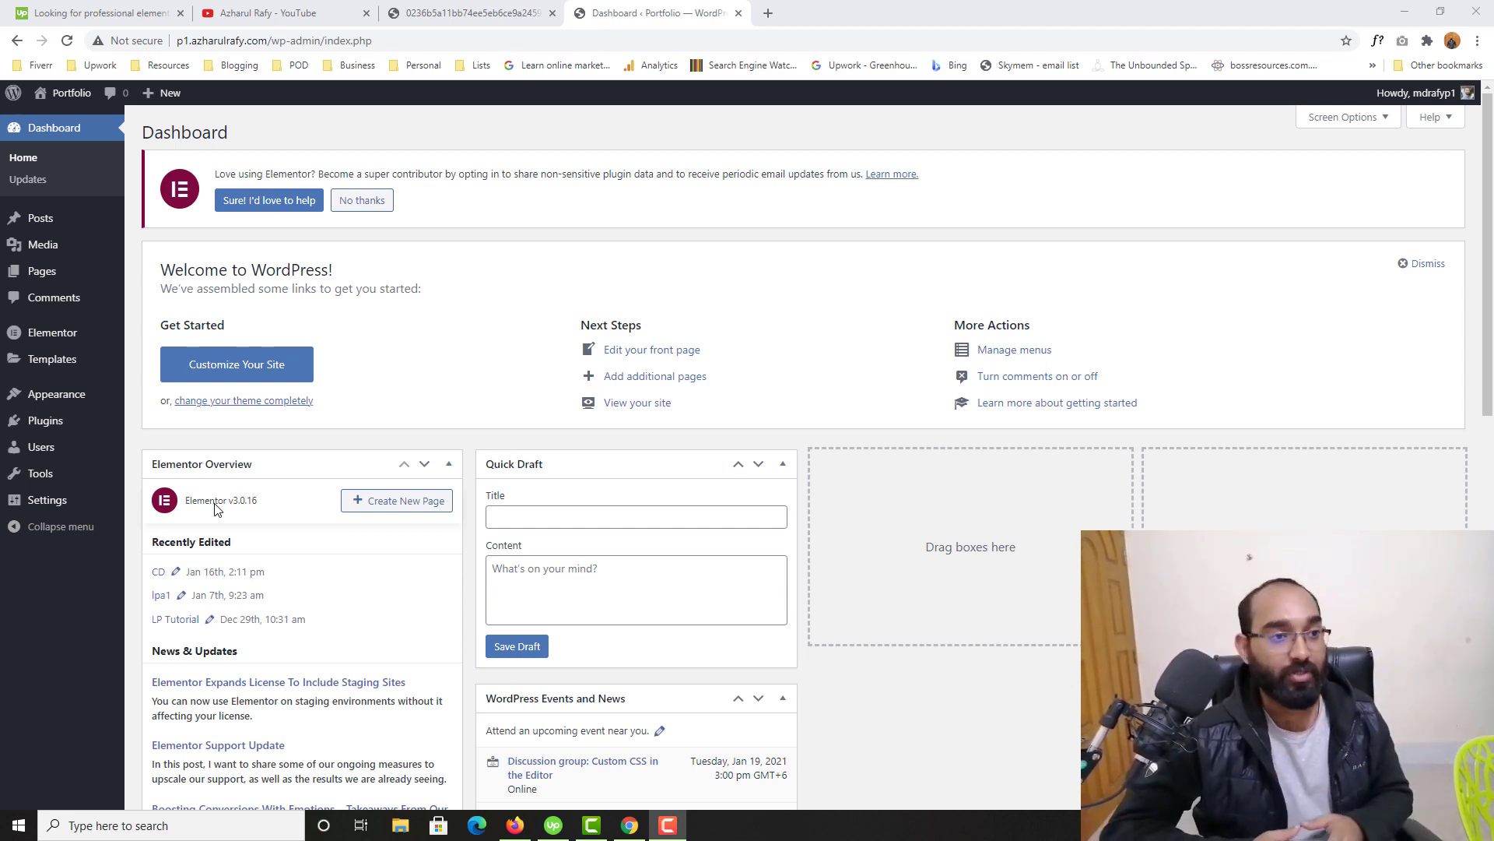
- View the installed plugins list, where only Elementor appears
click(59, 428)
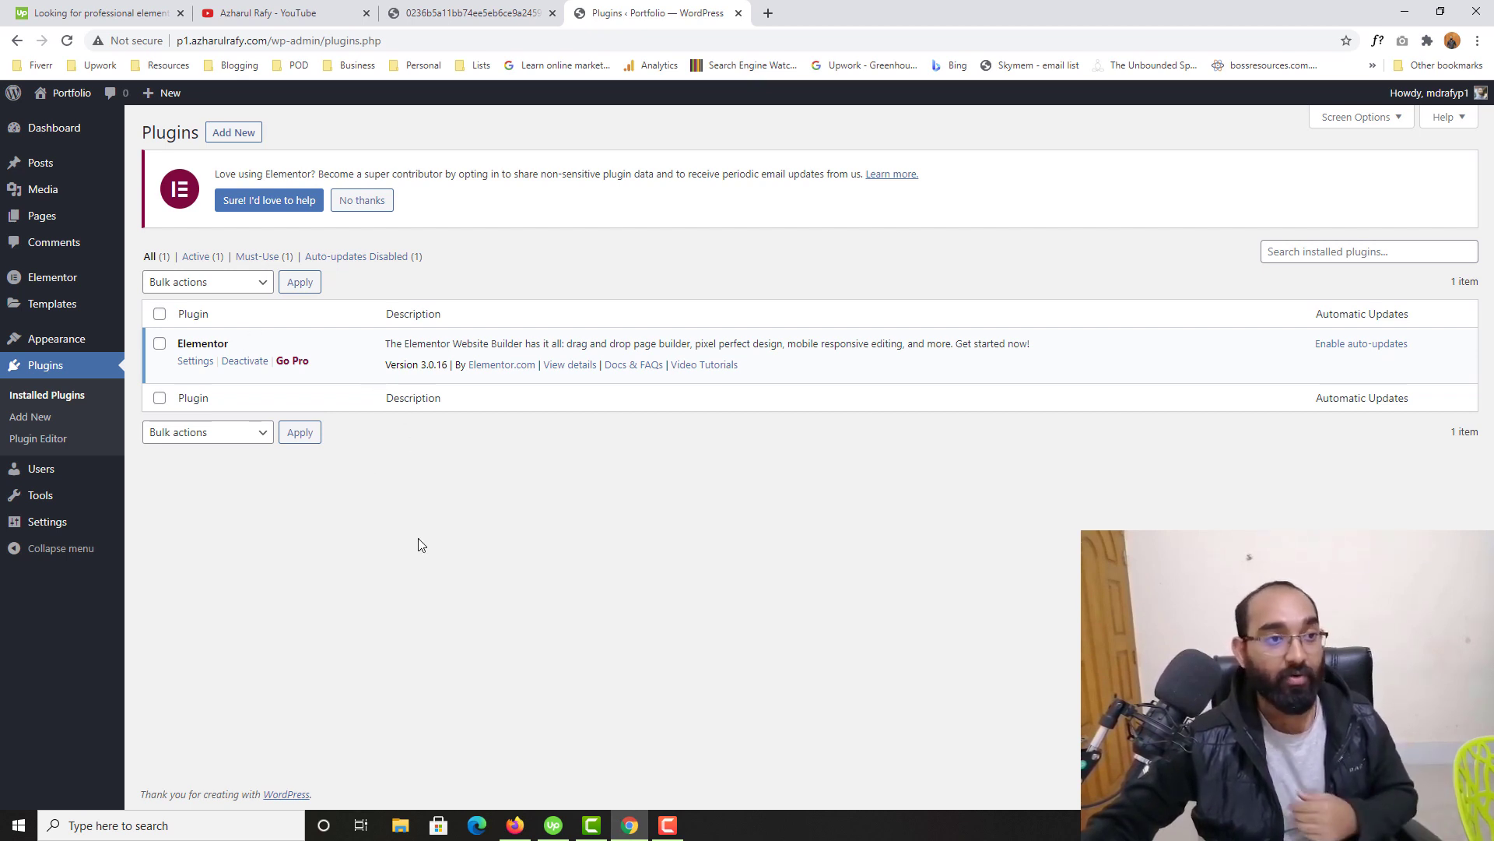
- Open a new page in another tab and title it cd1
mouse_move(41, 218)
right_click(167, 247)
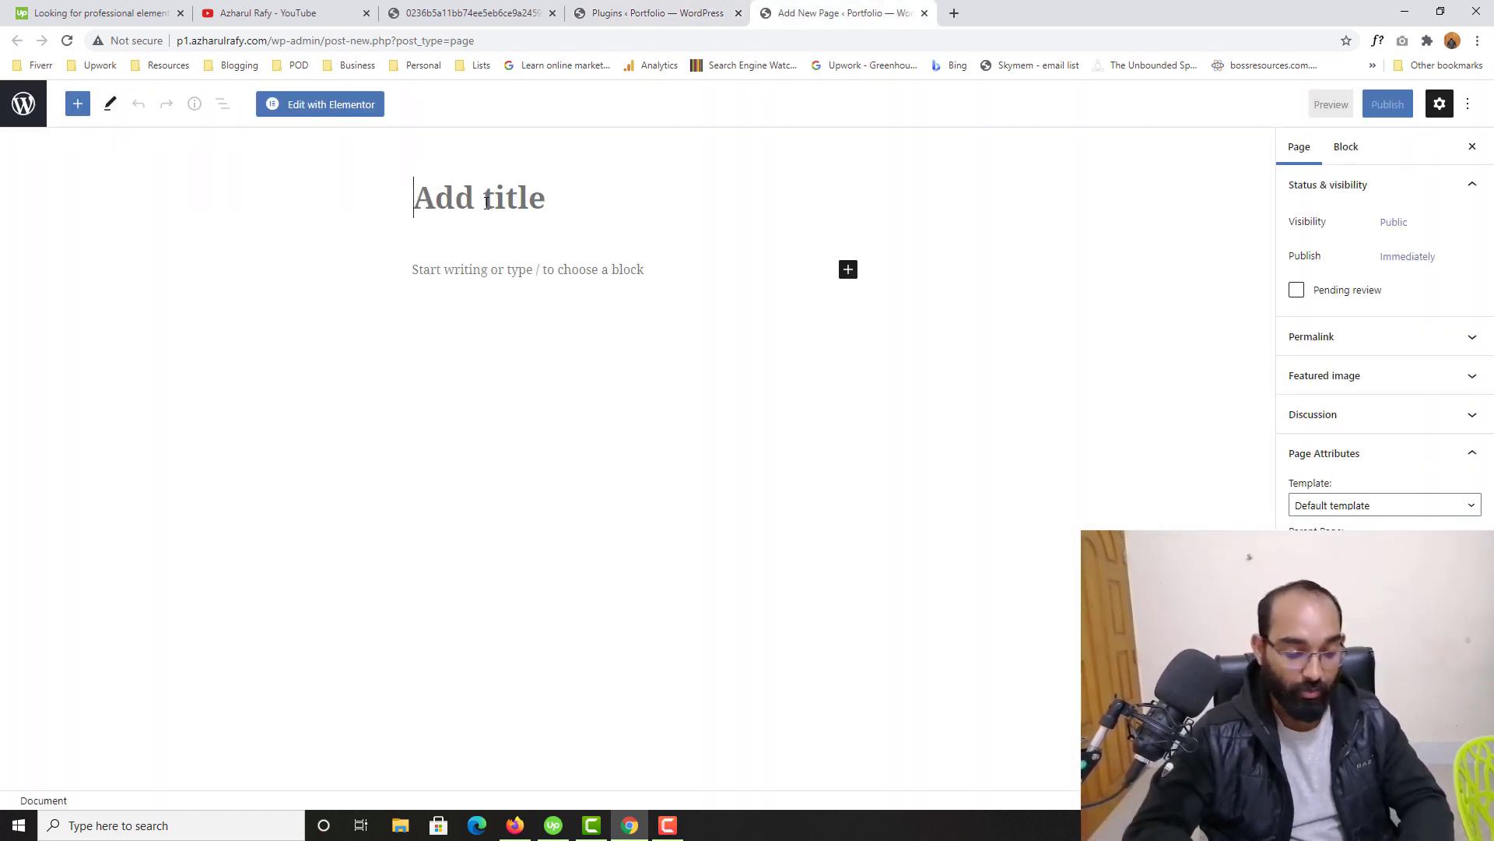
text(cd1)
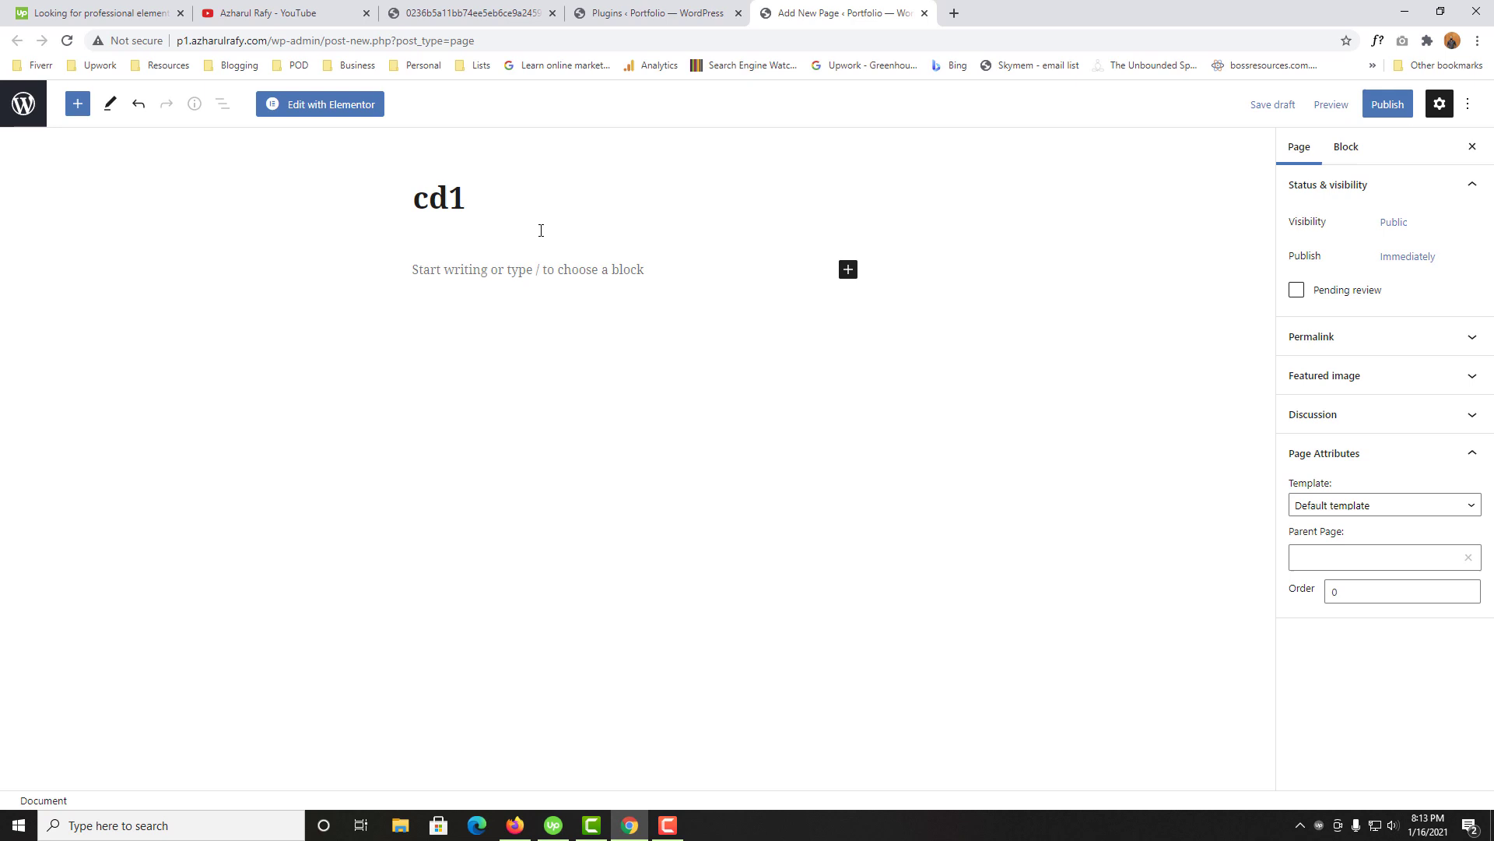
- Set the page template to Elementor Canvas and publish the page
click(1332, 506)
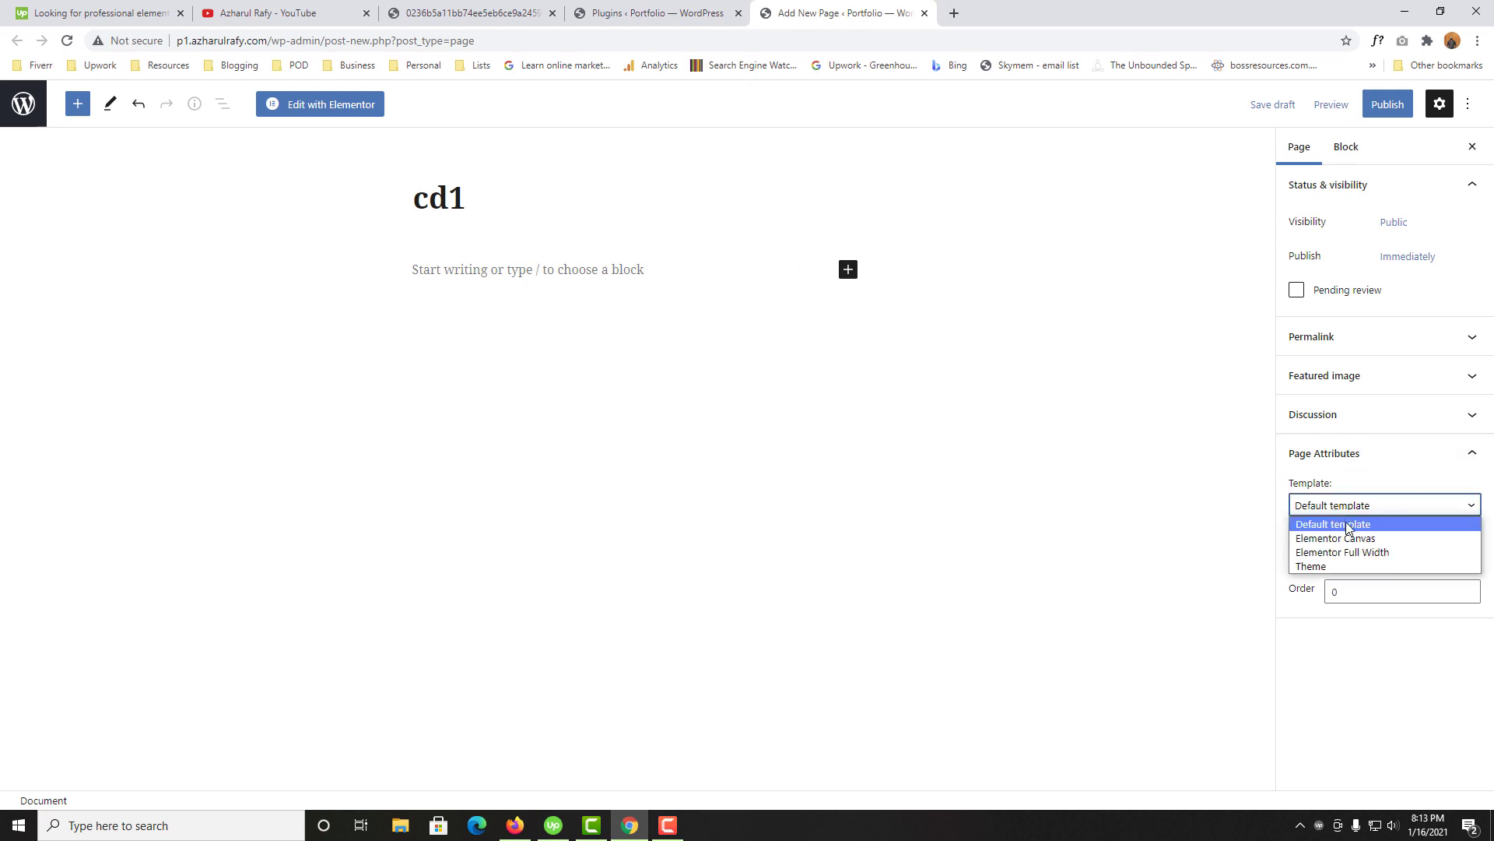
click(1347, 538)
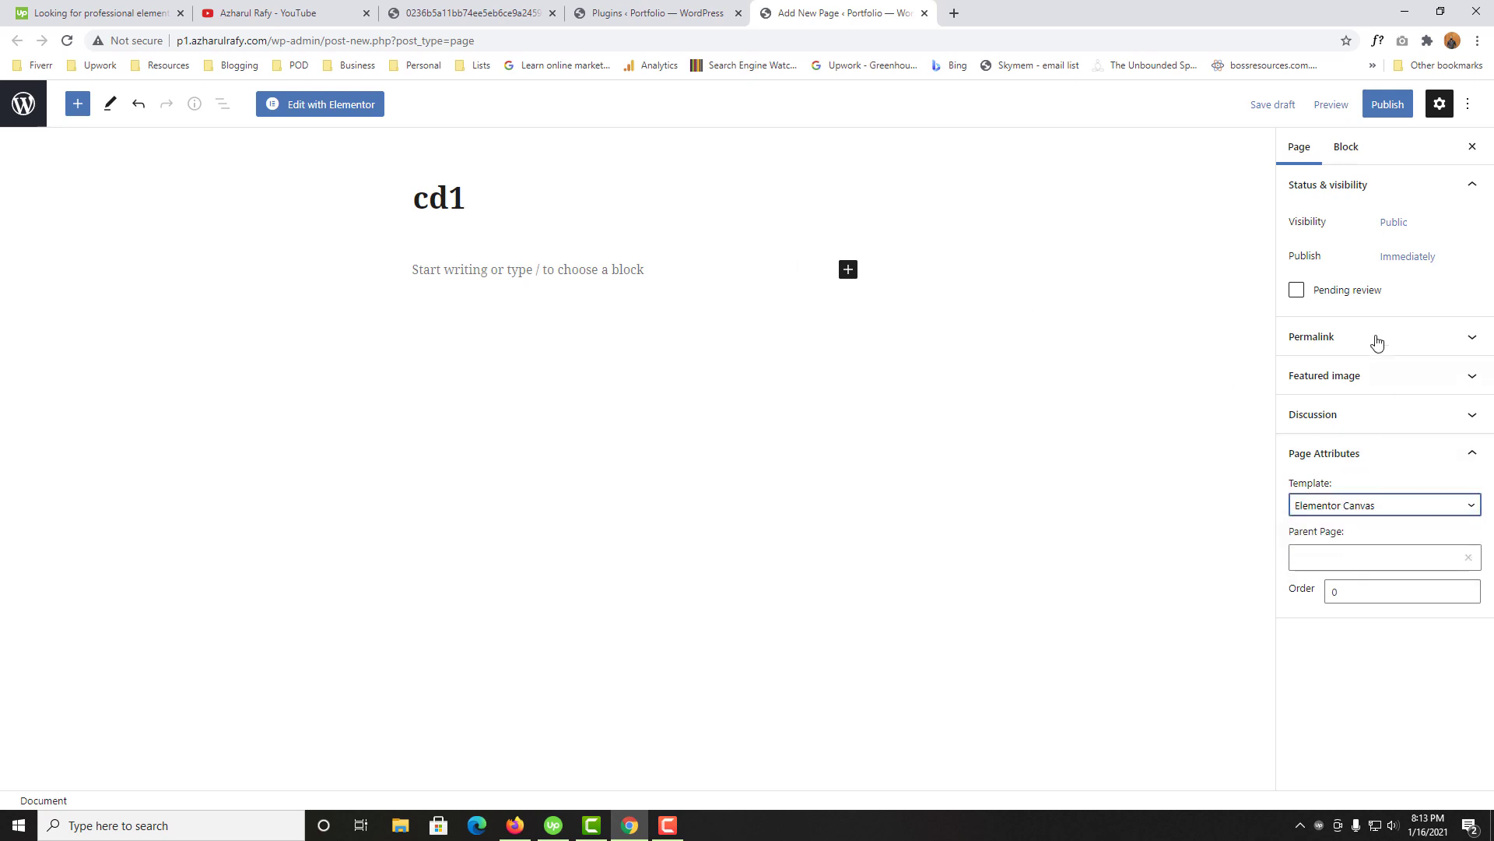
click(1389, 113)
click(1371, 106)
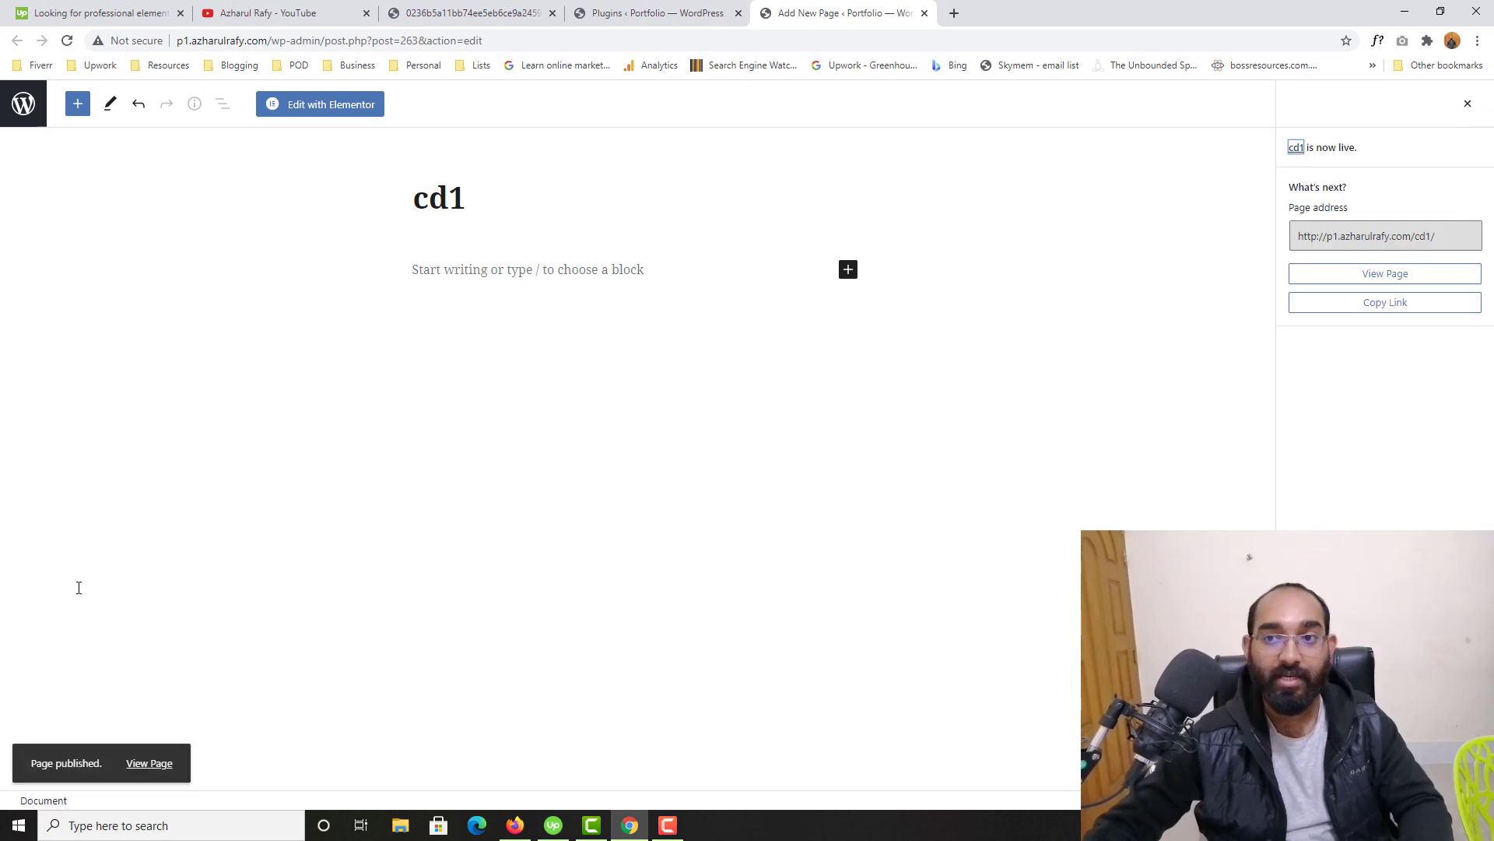
- Open cd1 in Elementor and add a one-column section with a 400 px minimum height
click(308, 105)
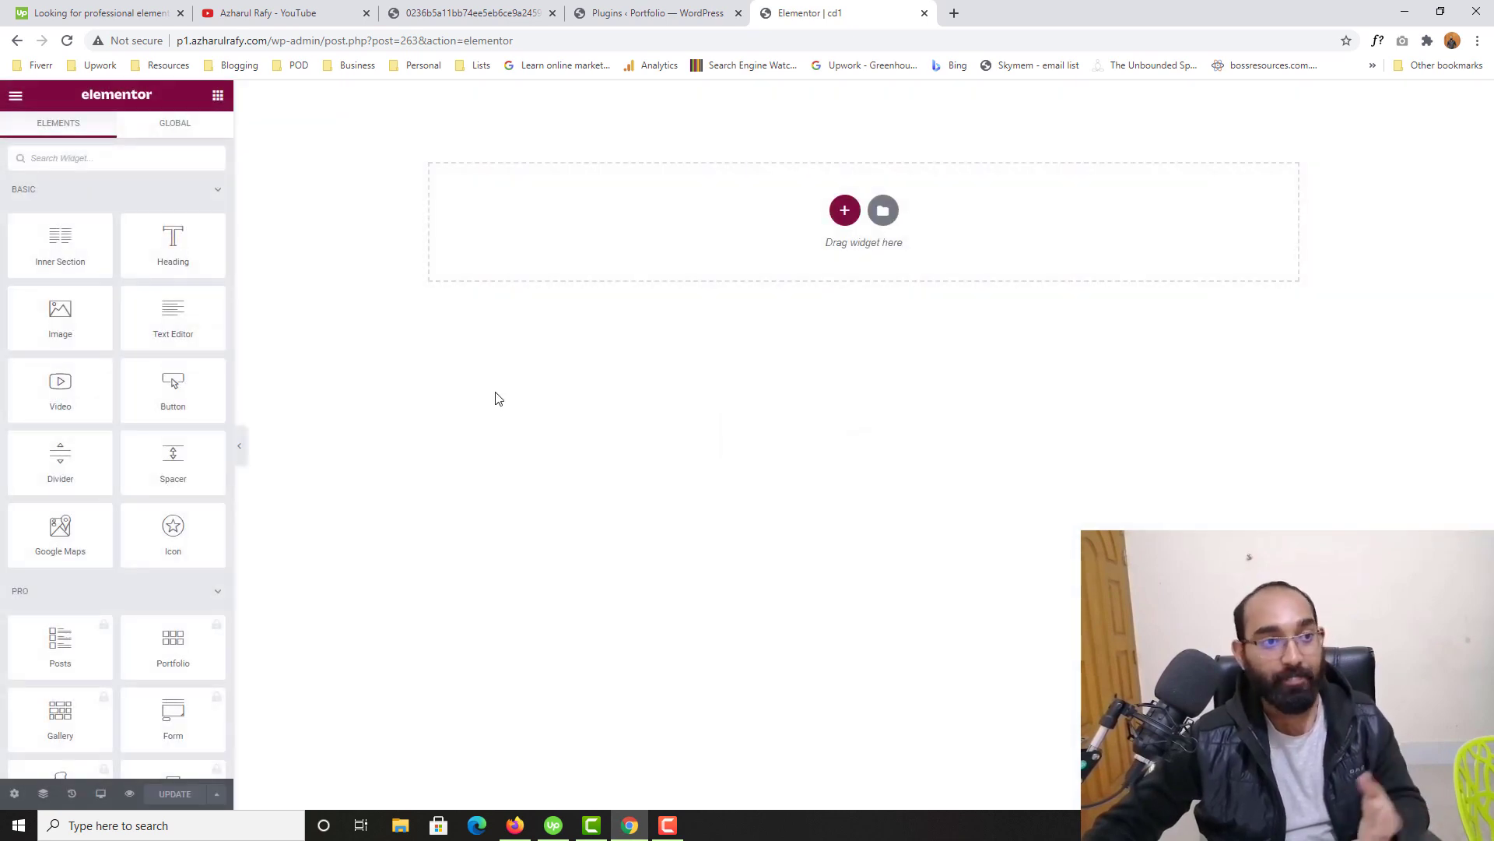
click(845, 210)
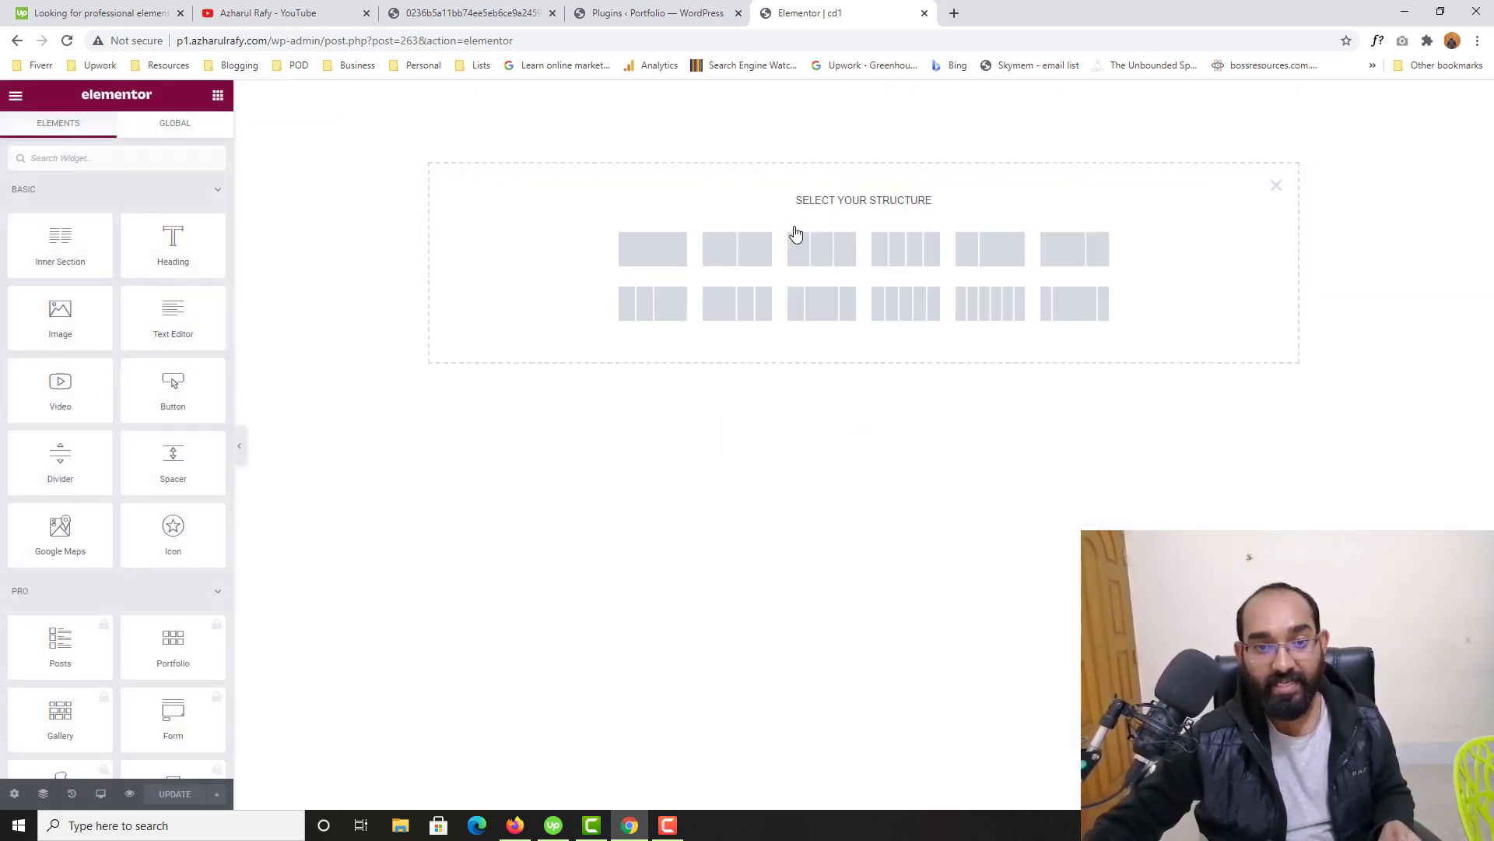
click(650, 268)
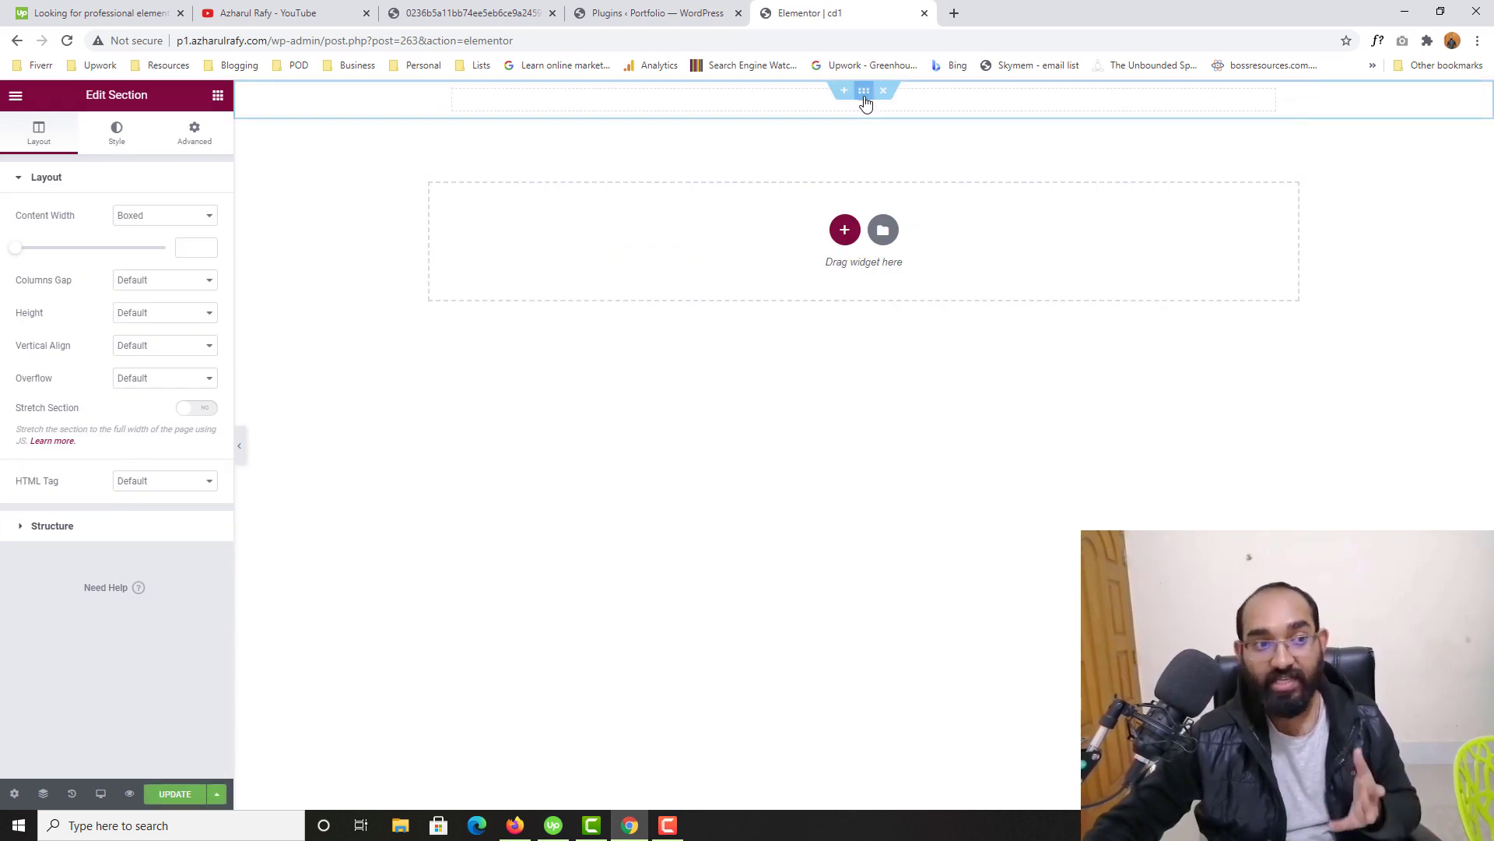
click(134, 314)
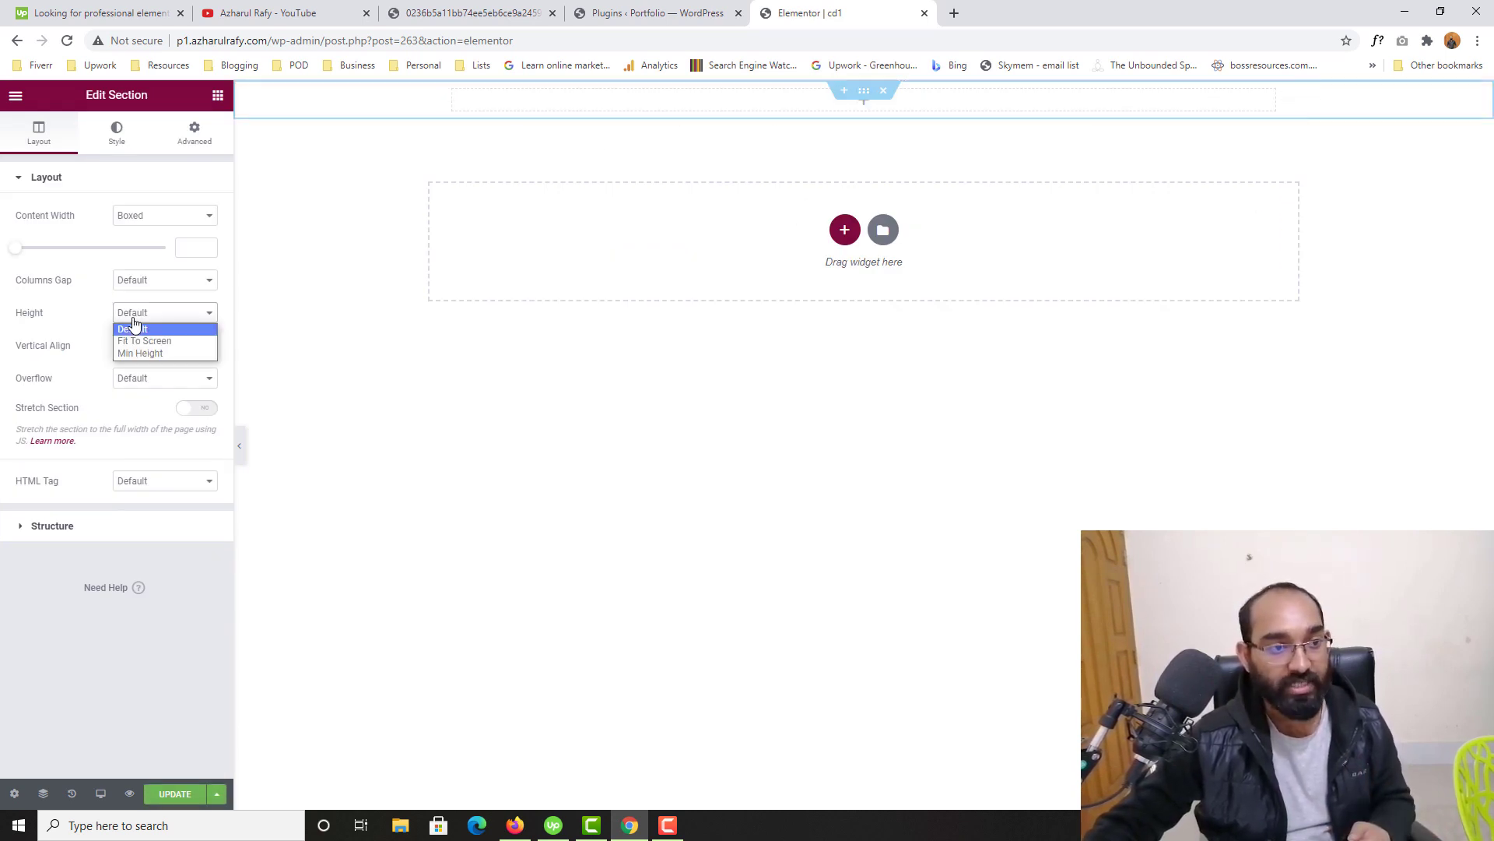
click(166, 353)
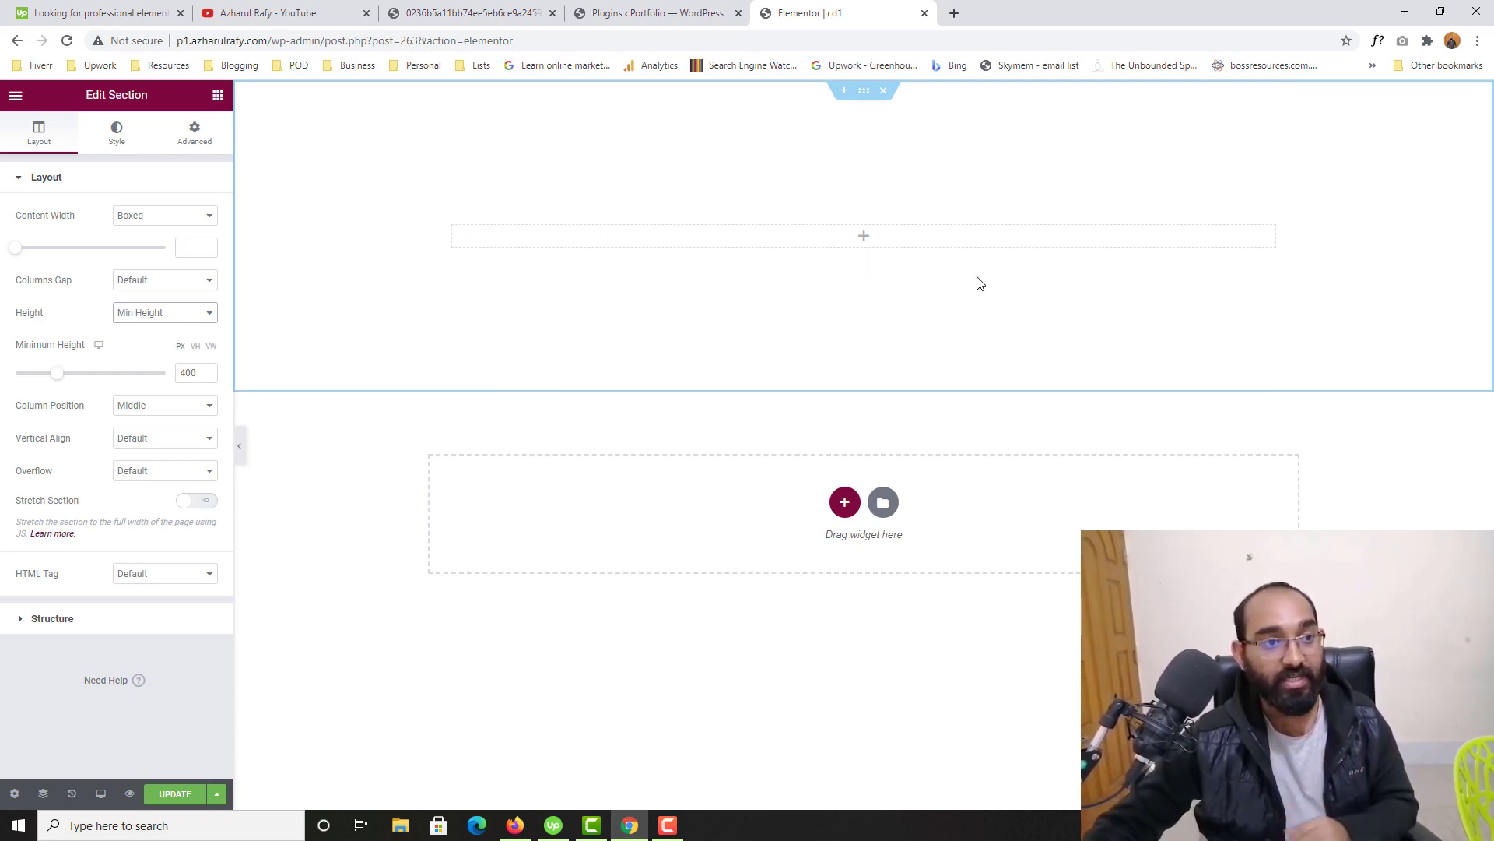
- Search widgets for 'count' and check the locked Countdown widget's Pro-only notice, then dismiss it
click(836, 243)
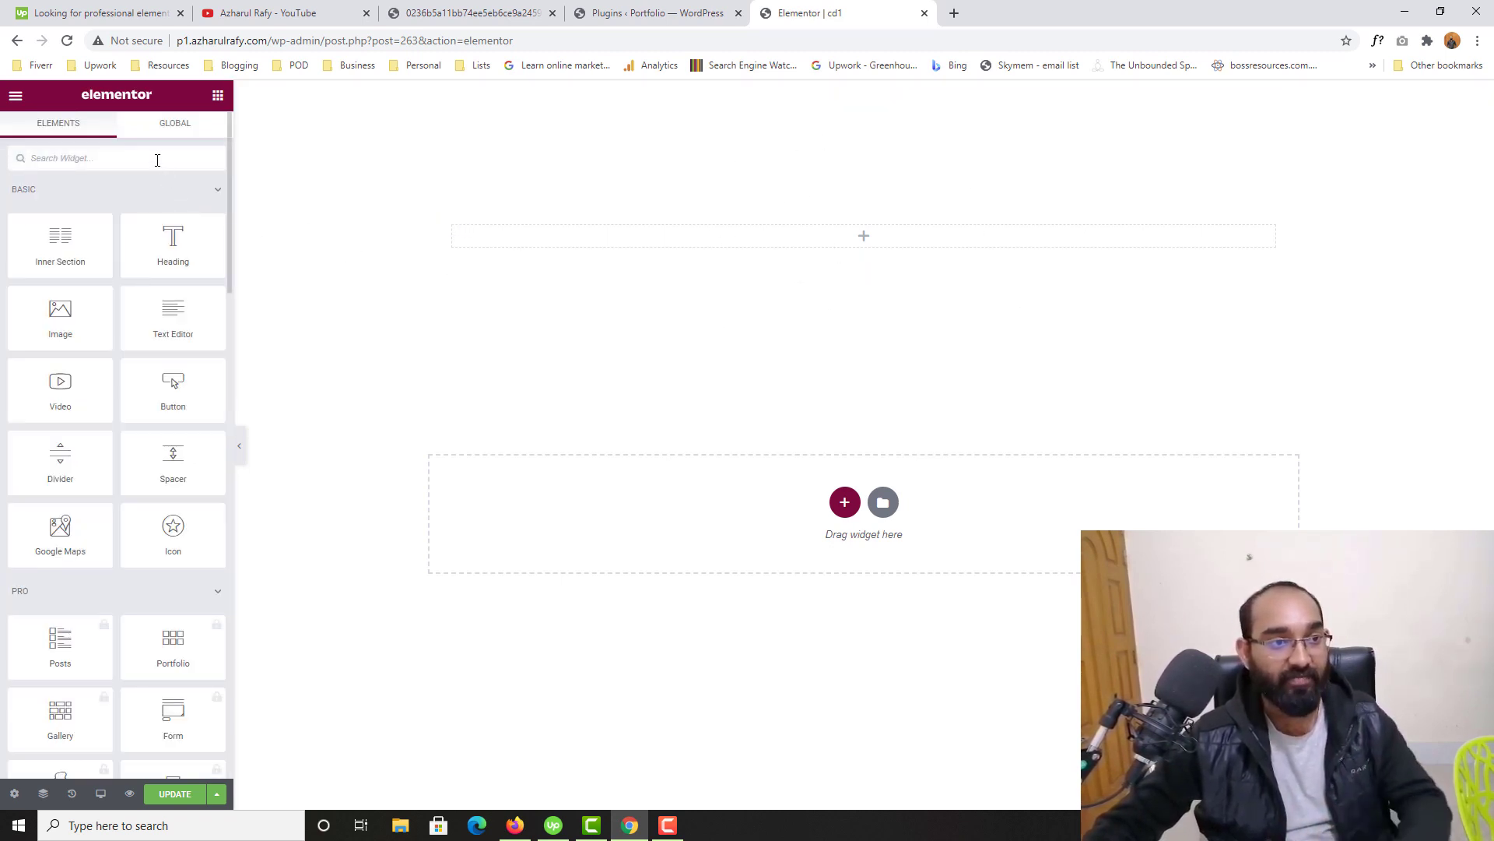
text(count)
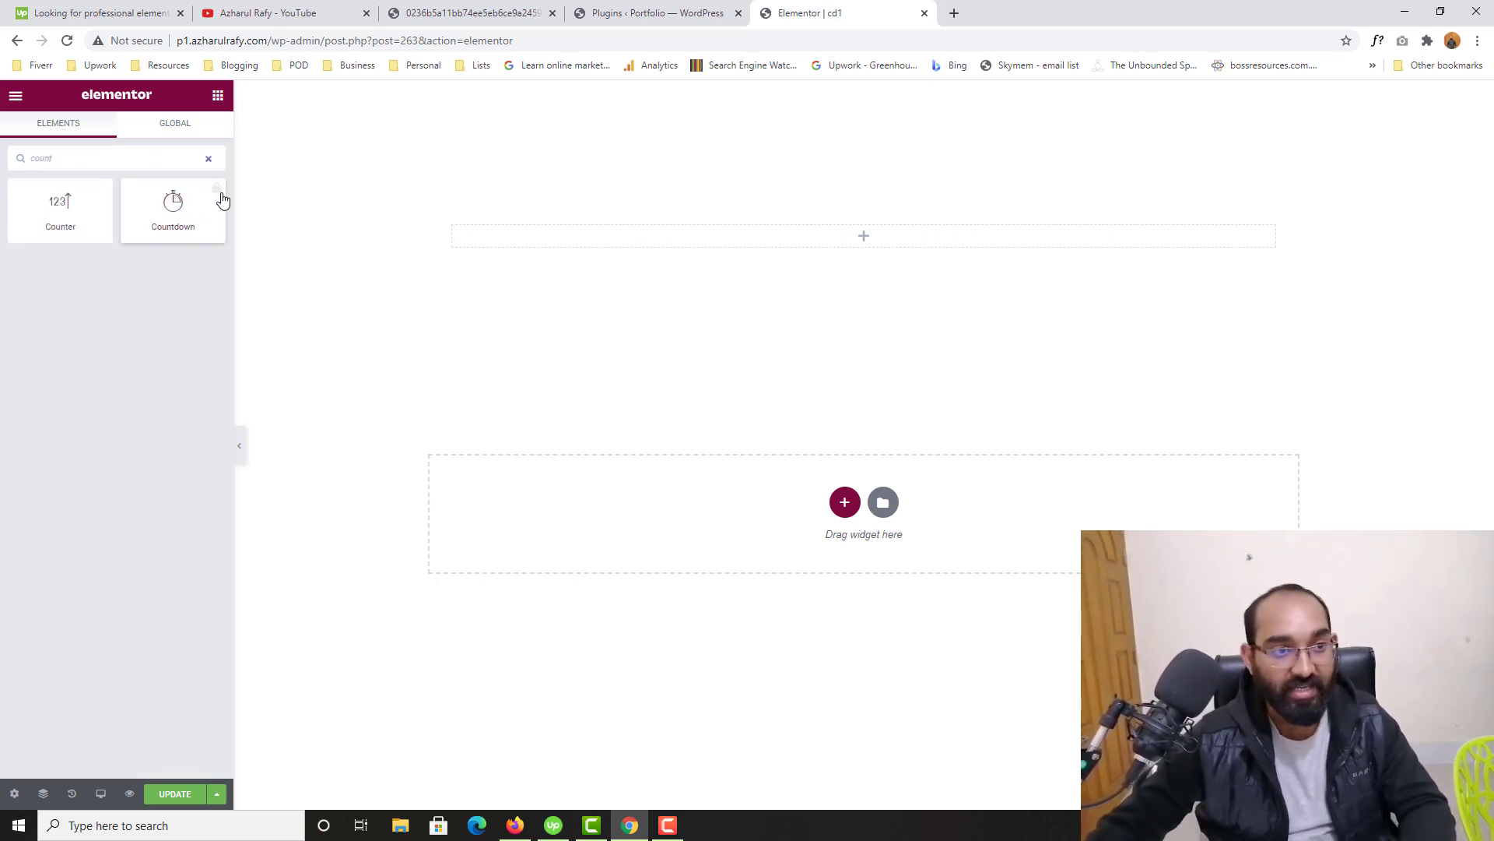
click(173, 206)
click(185, 207)
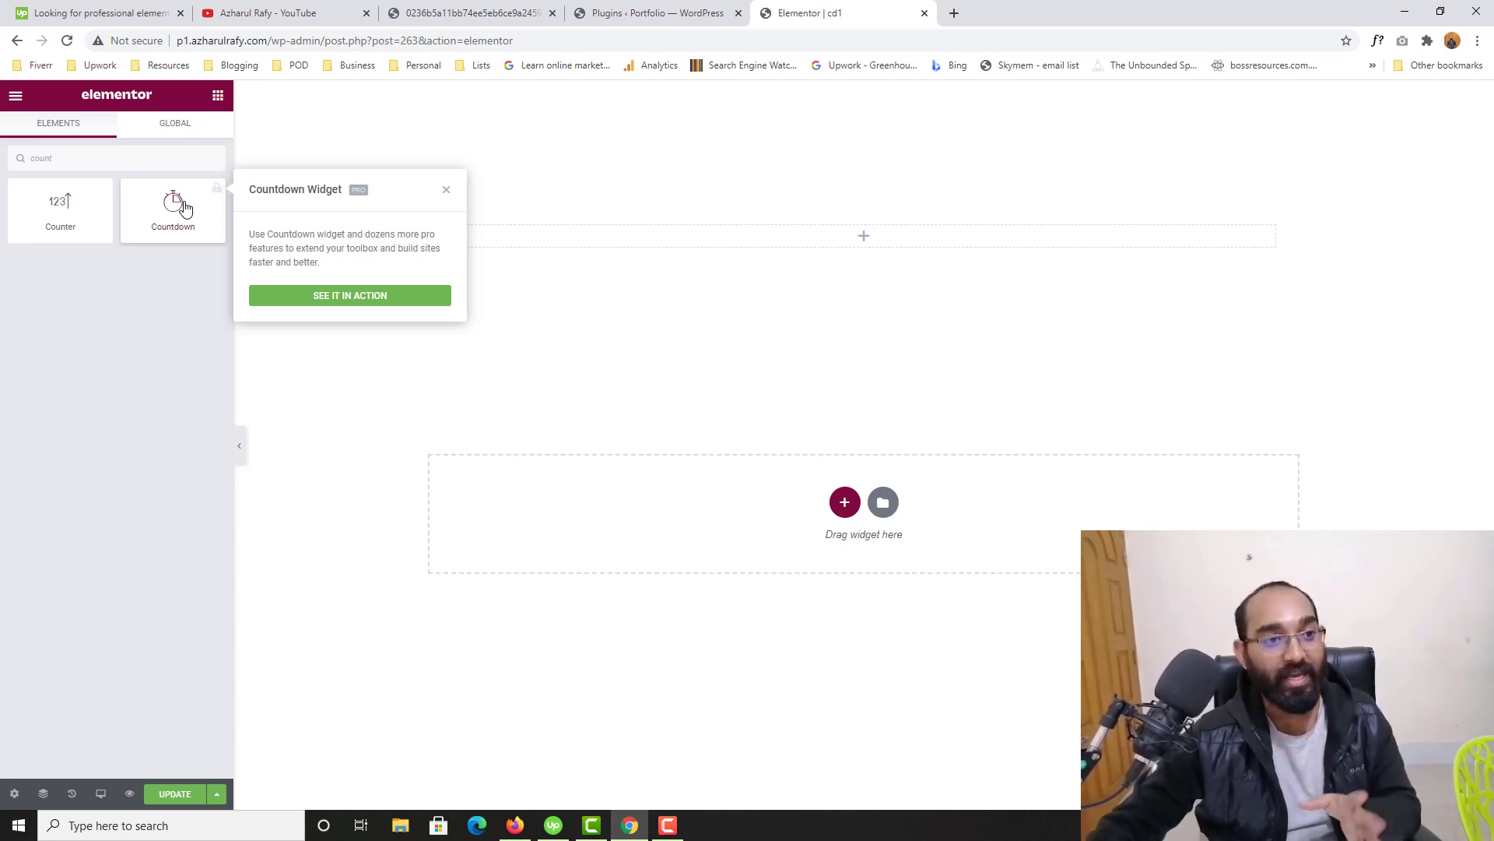
click(185, 208)
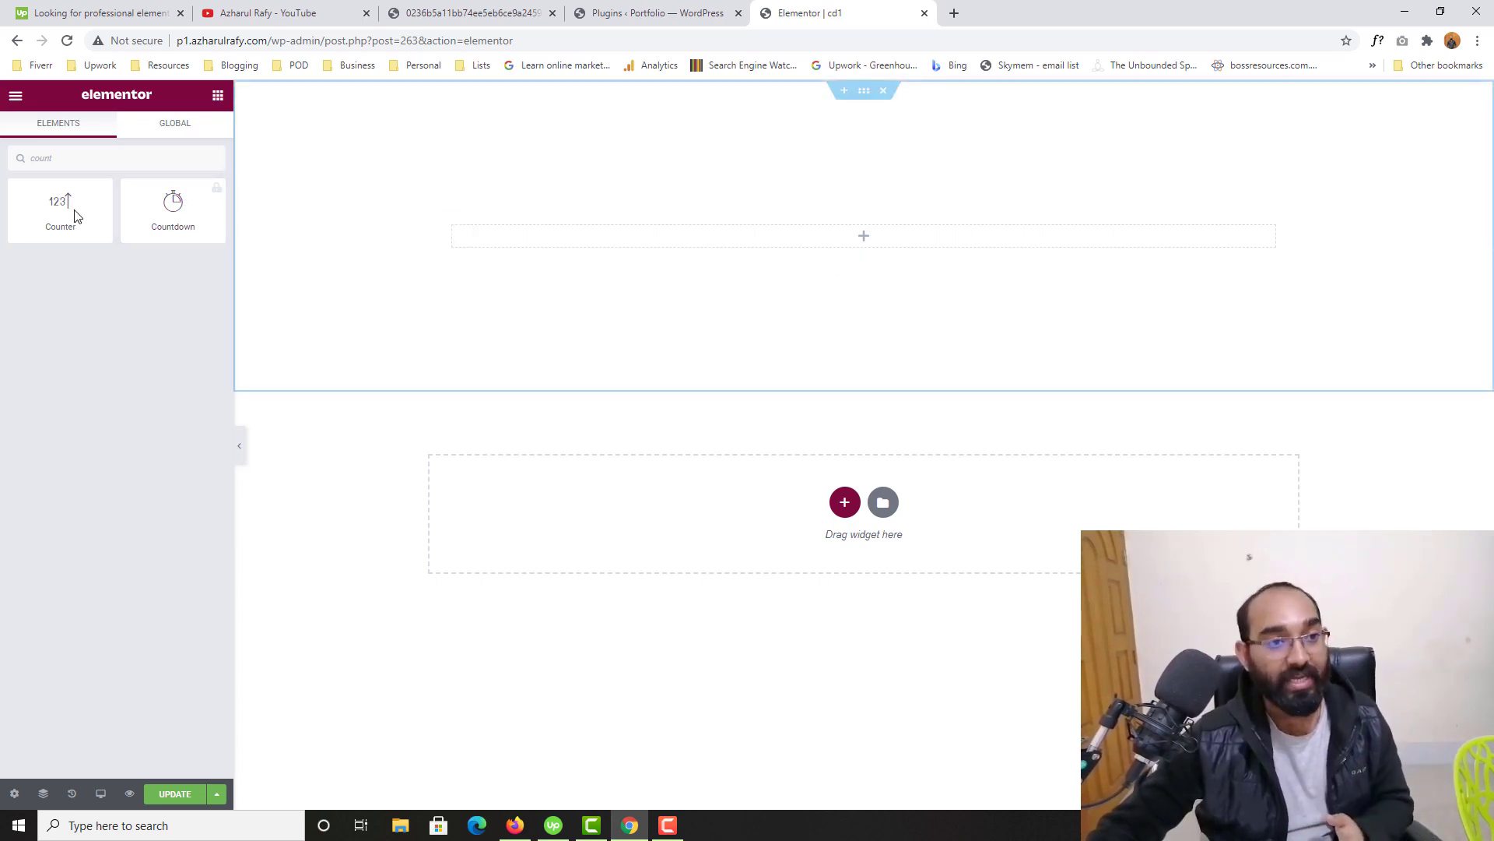
click(178, 226)
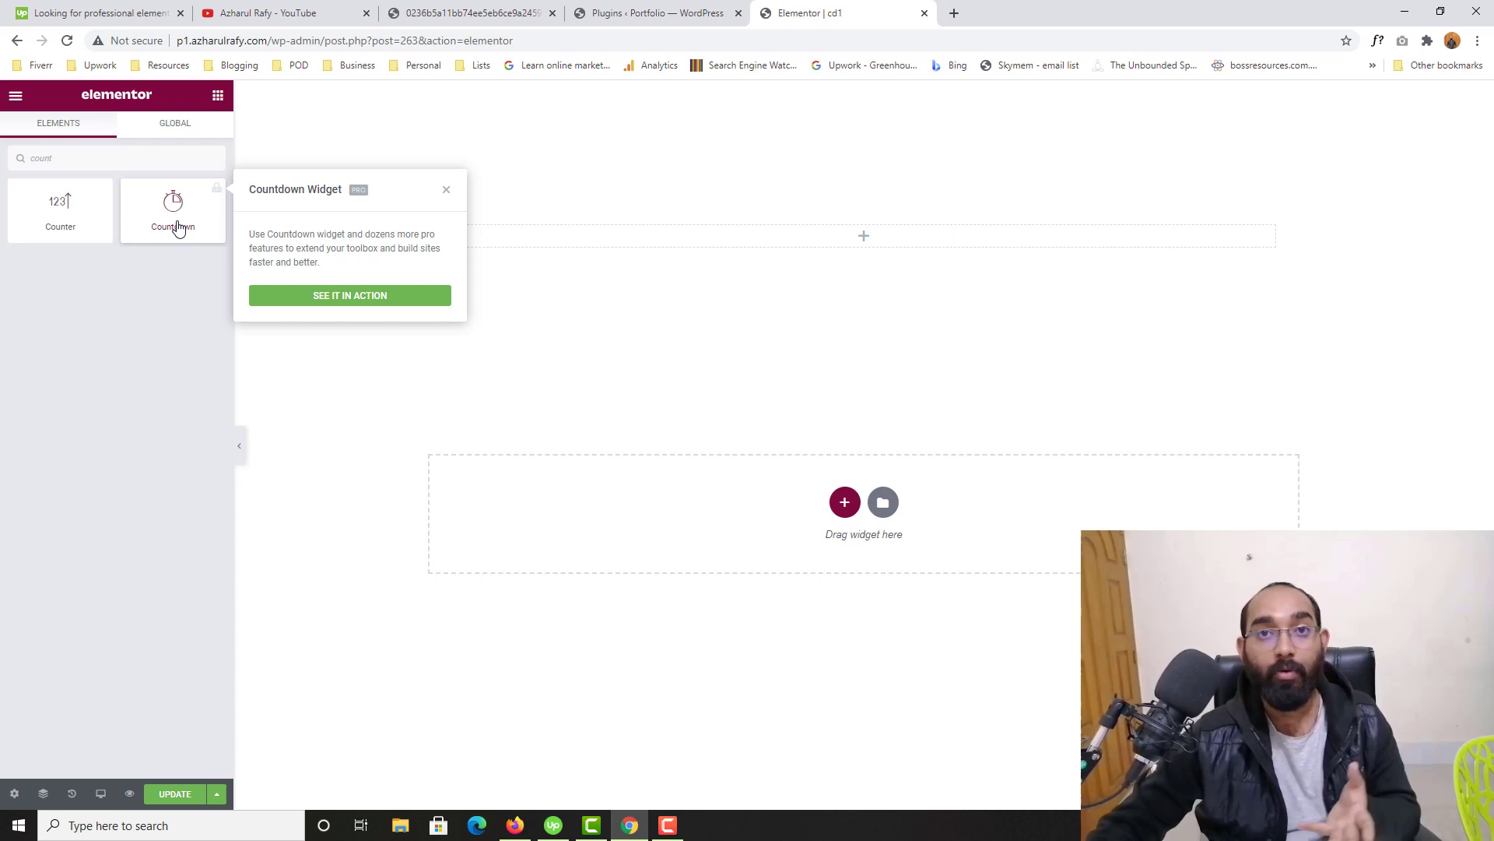
click(110, 417)
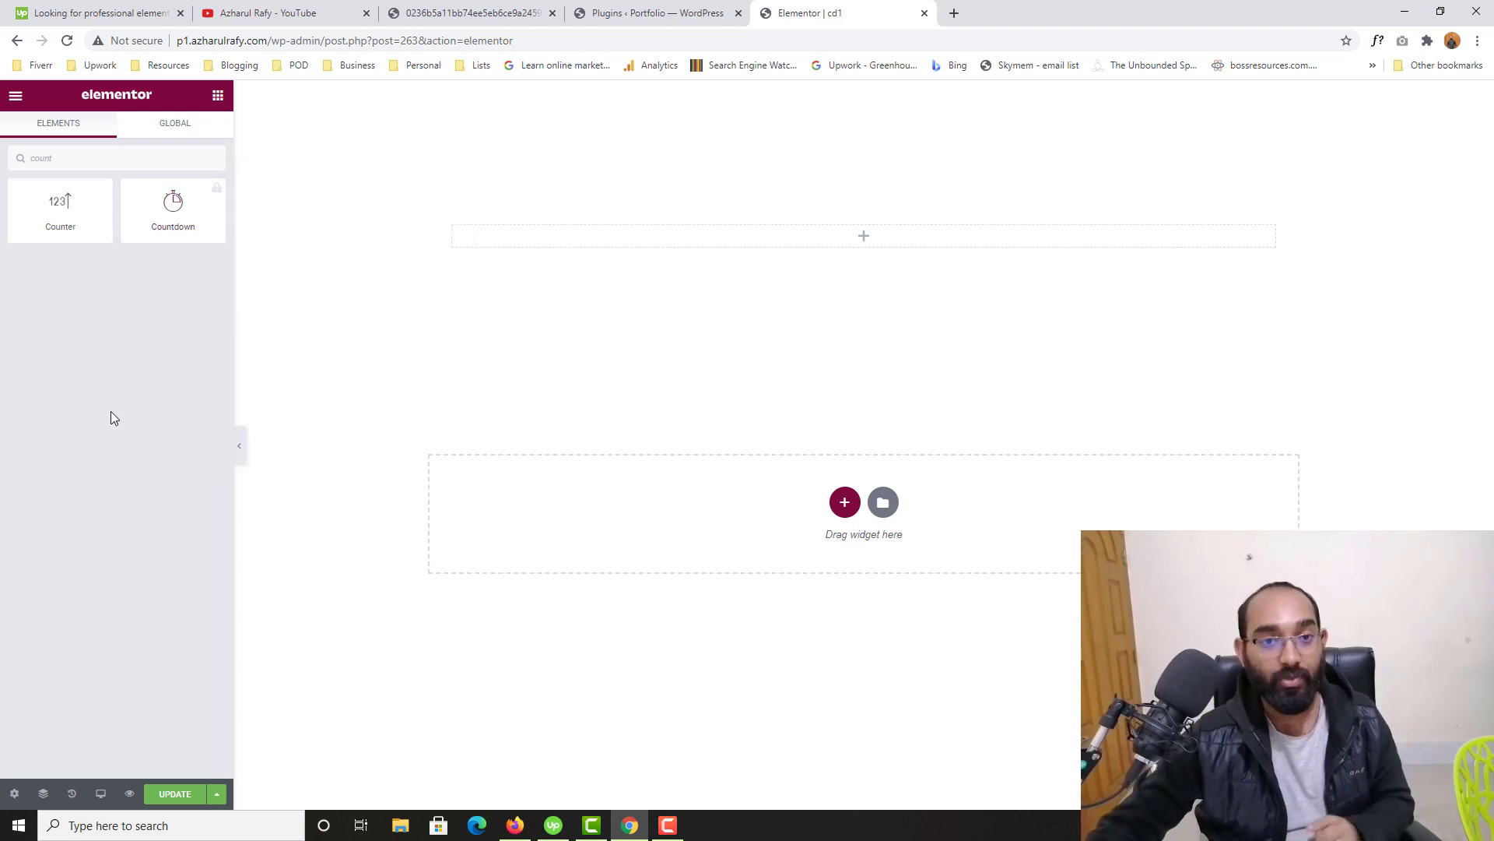
- Leave the Elementor editor and go to adding a new plugin
click(924, 14)
click(825, 127)
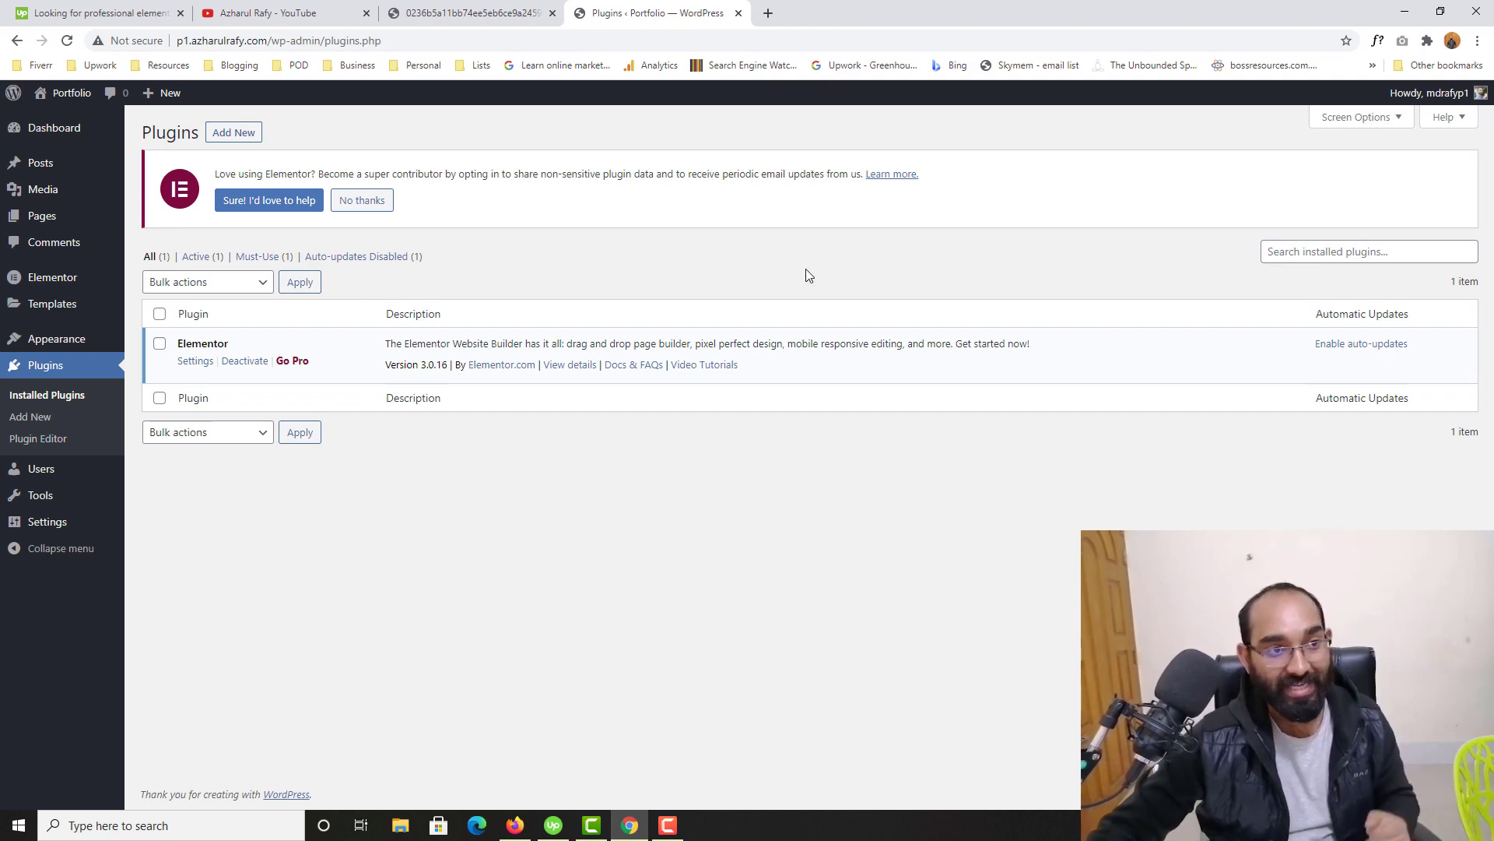
click(239, 140)
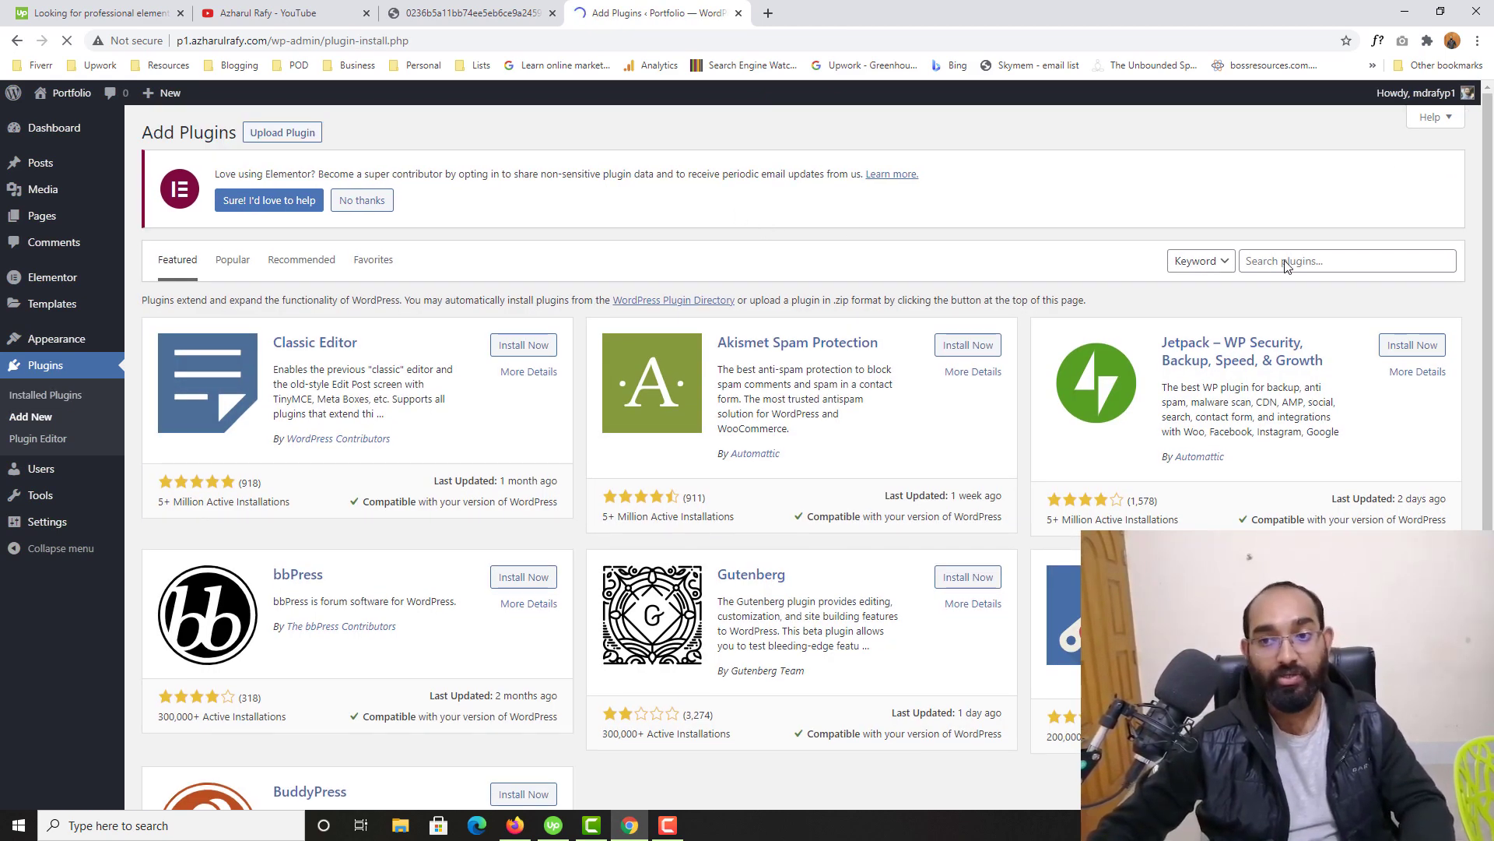
- Search for 'essential ad', then install and activate Essential Addons for Elementor
click(1285, 261)
text(esse)
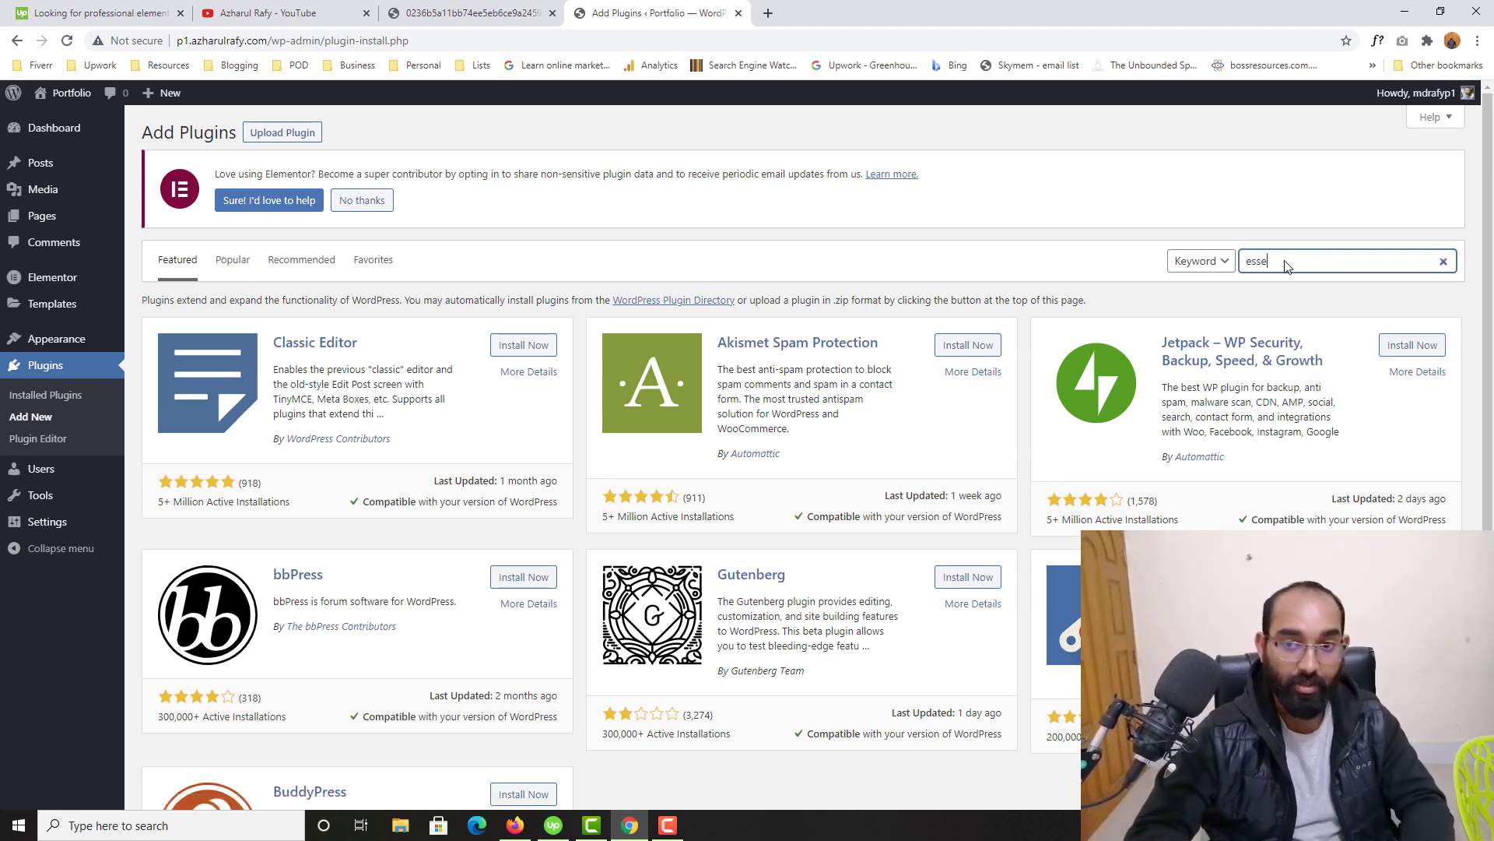
text(ntial addons)
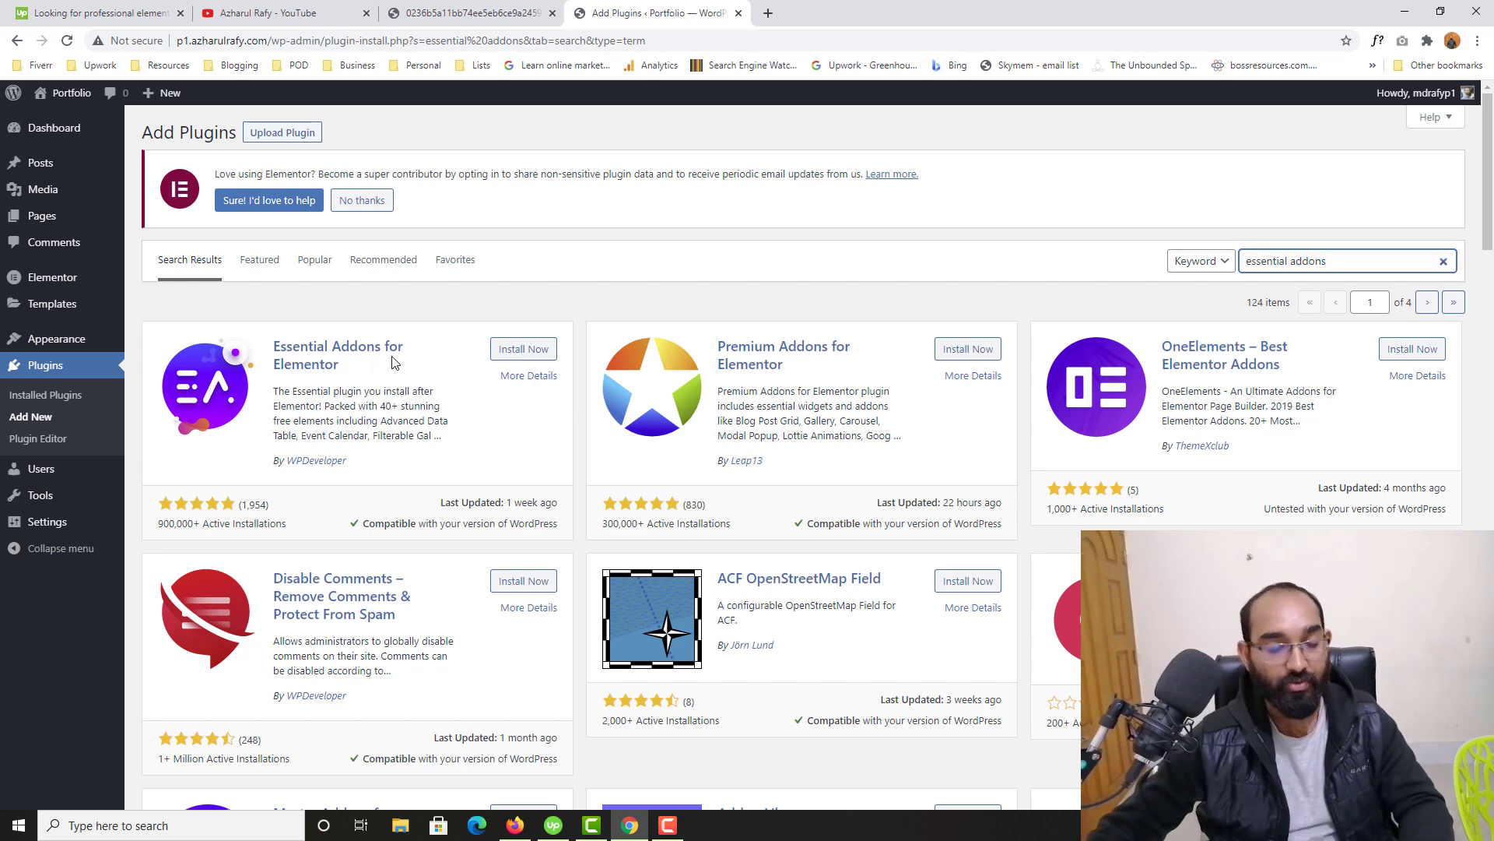
click(516, 350)
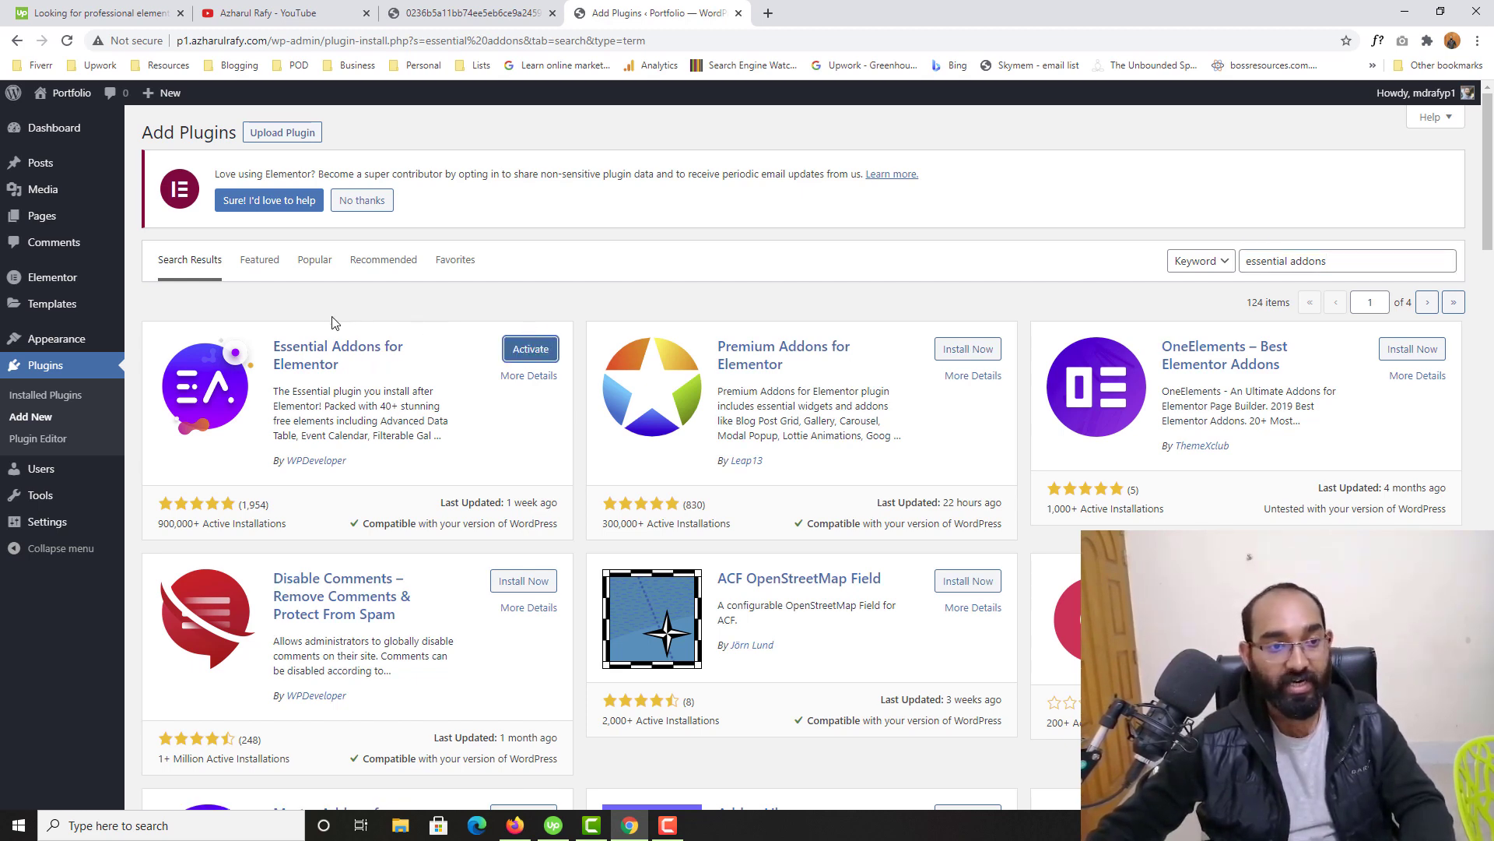
click(538, 354)
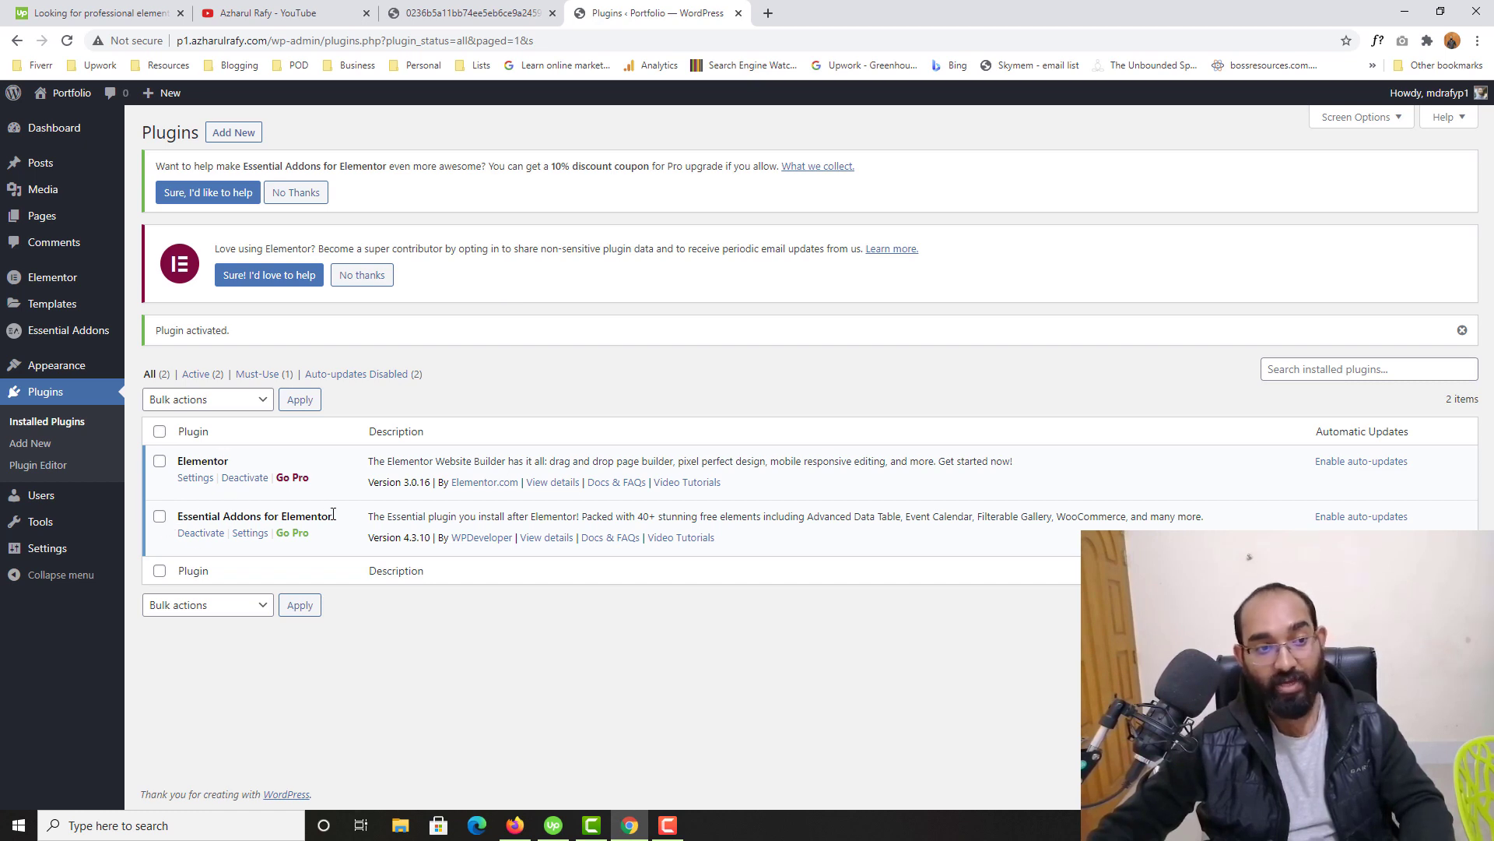
- Open a new page in a separate tab and title it cd2
mouse_move(101, 216)
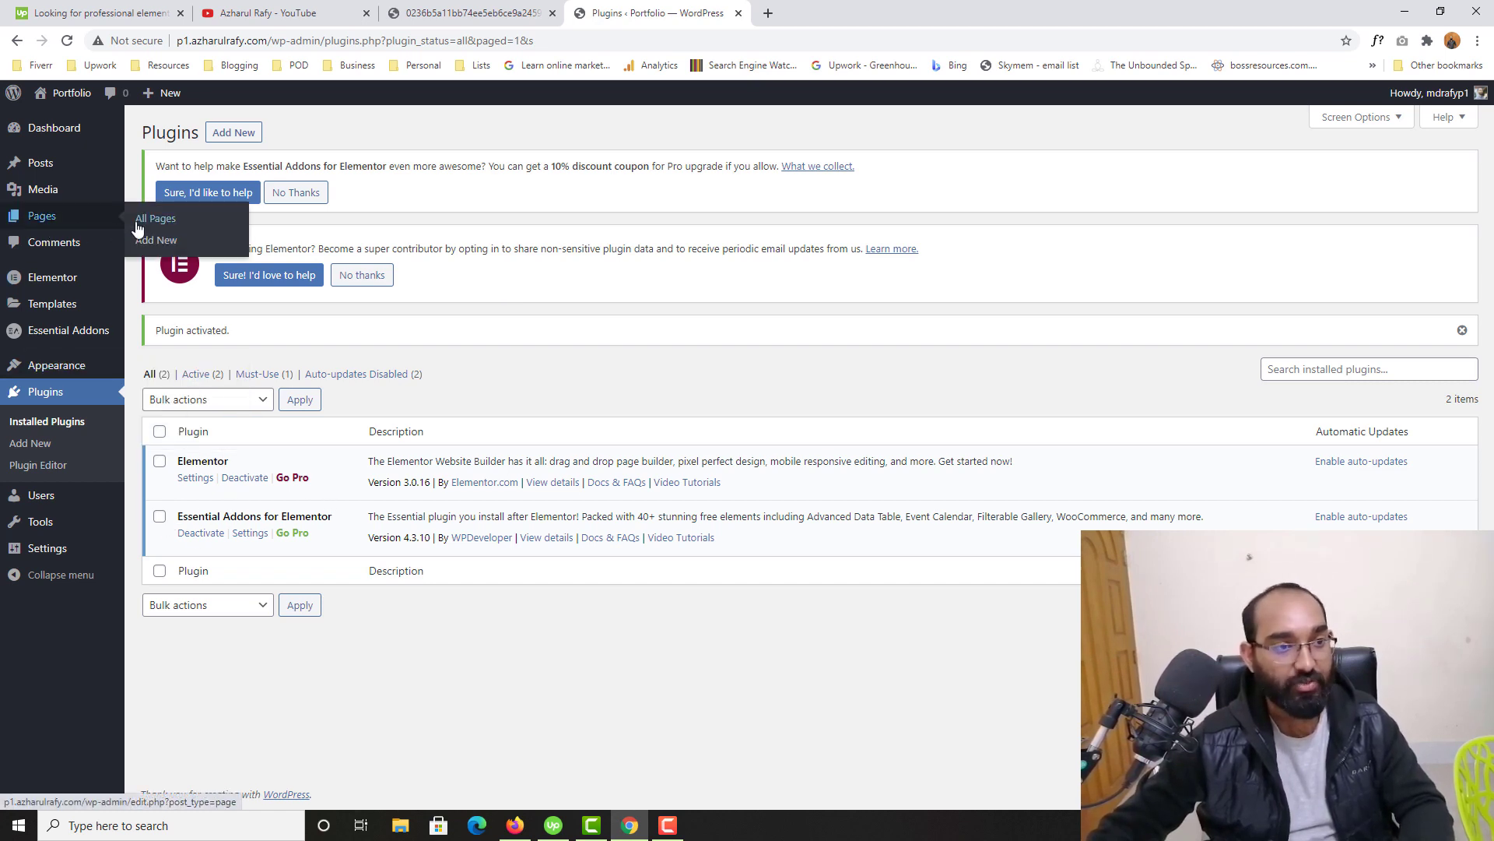
right_click(155, 244)
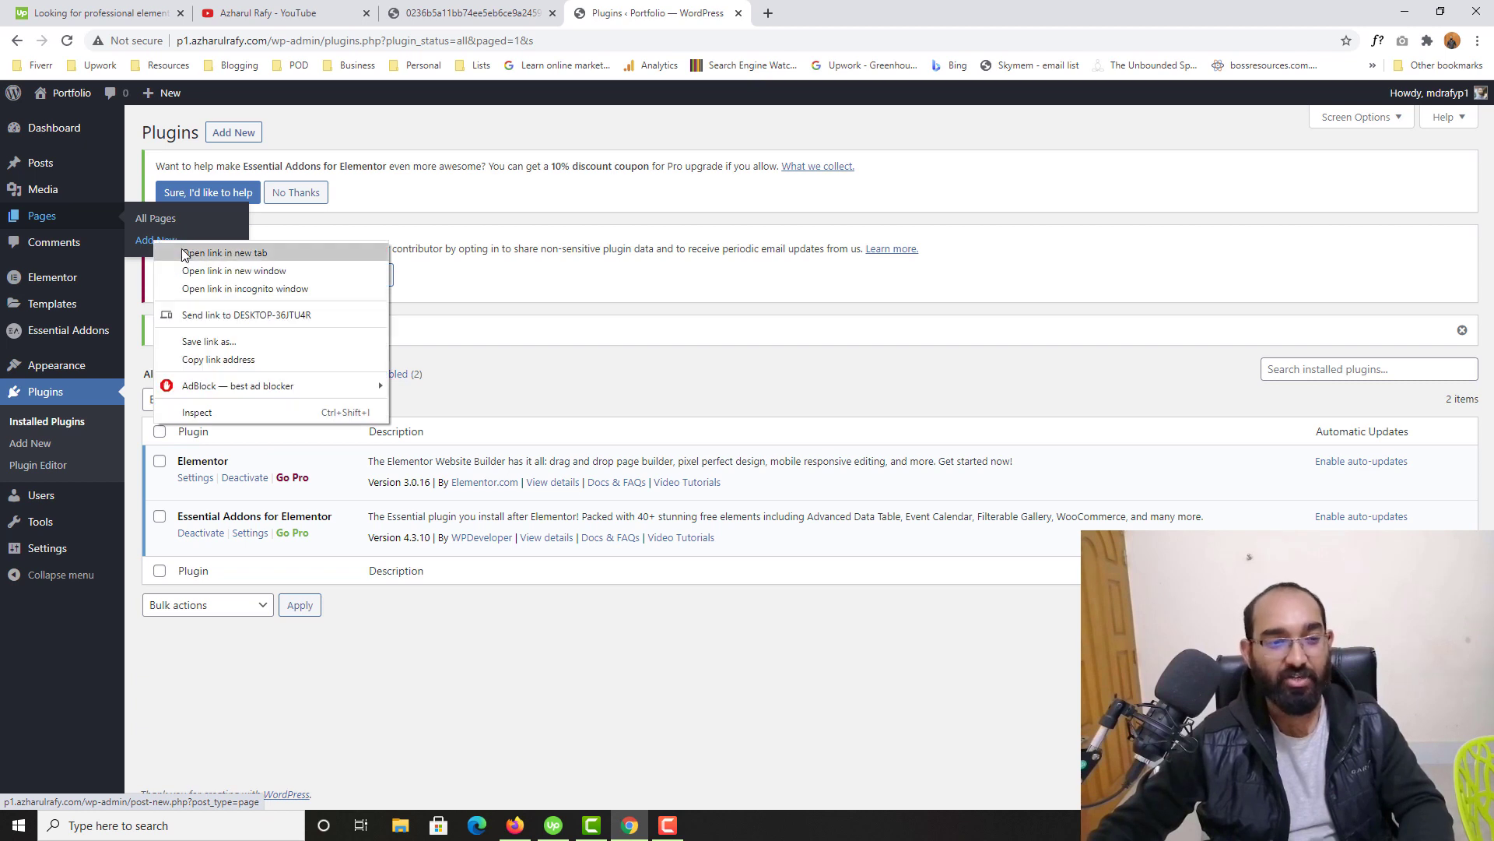
click(203, 251)
click(840, 13)
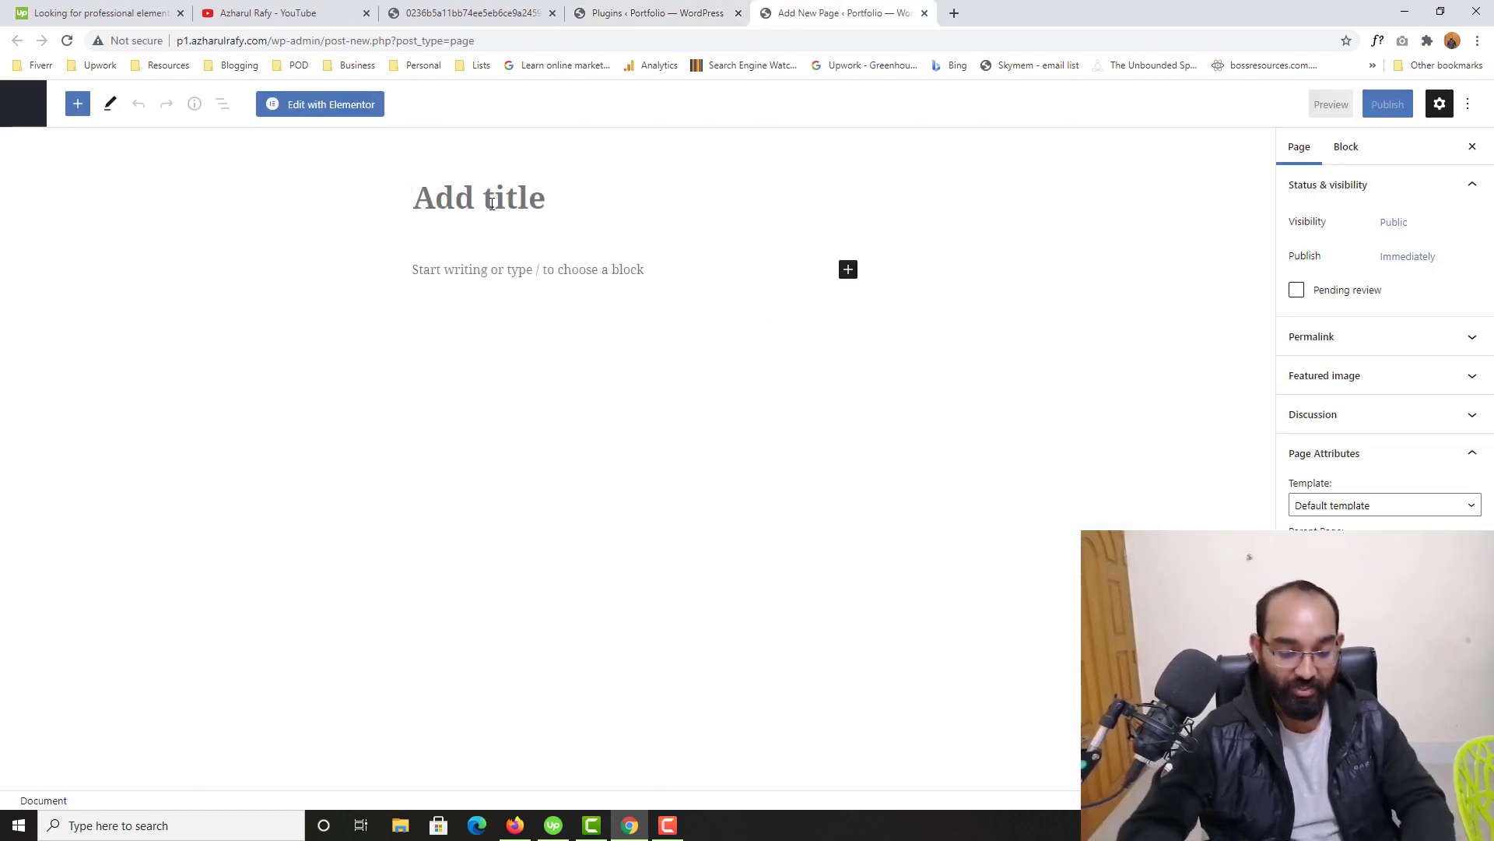
text(c)
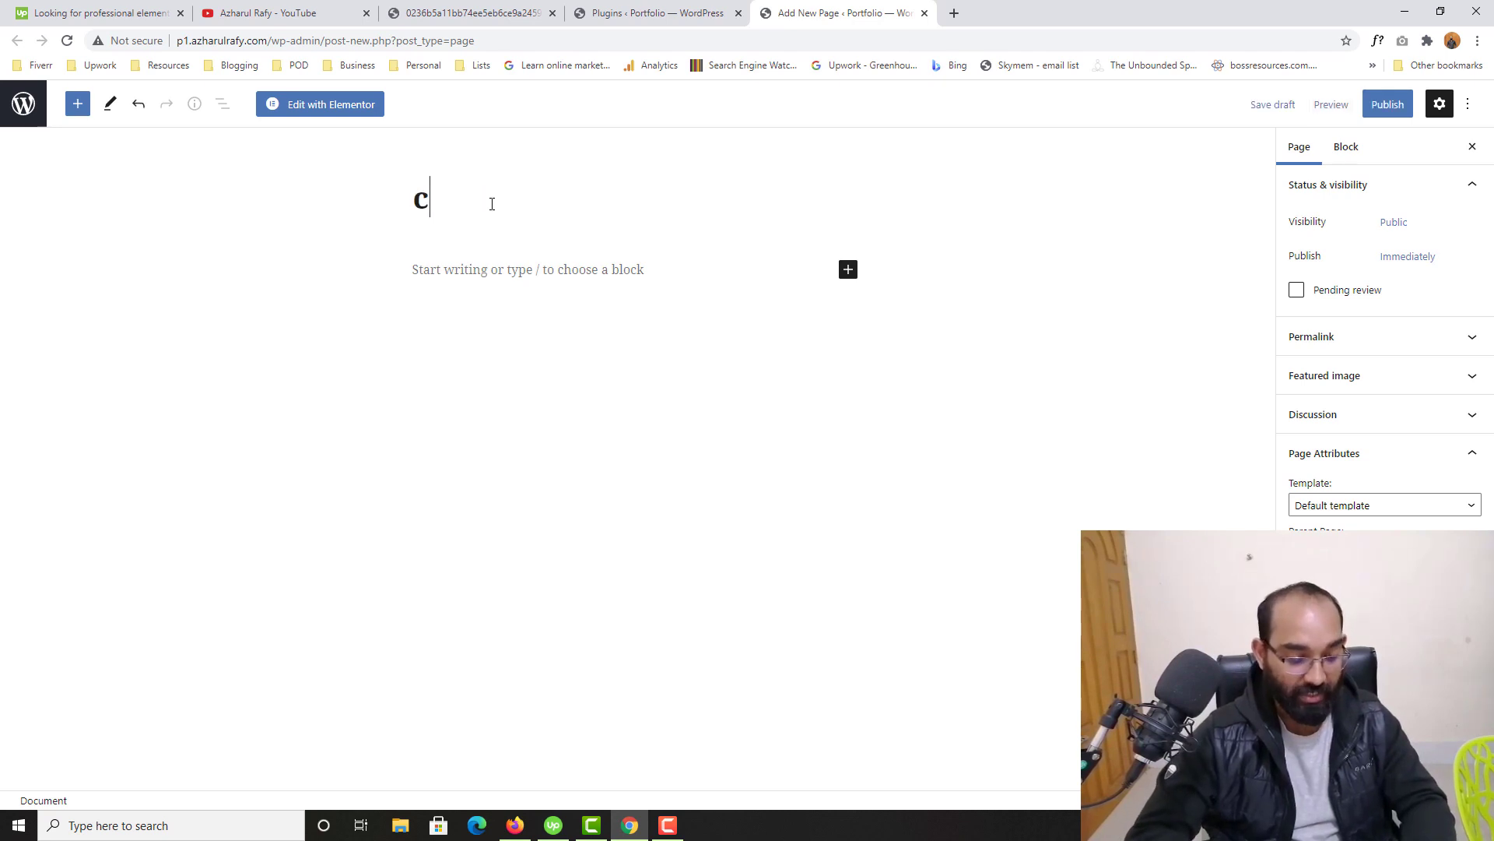
text(d2)
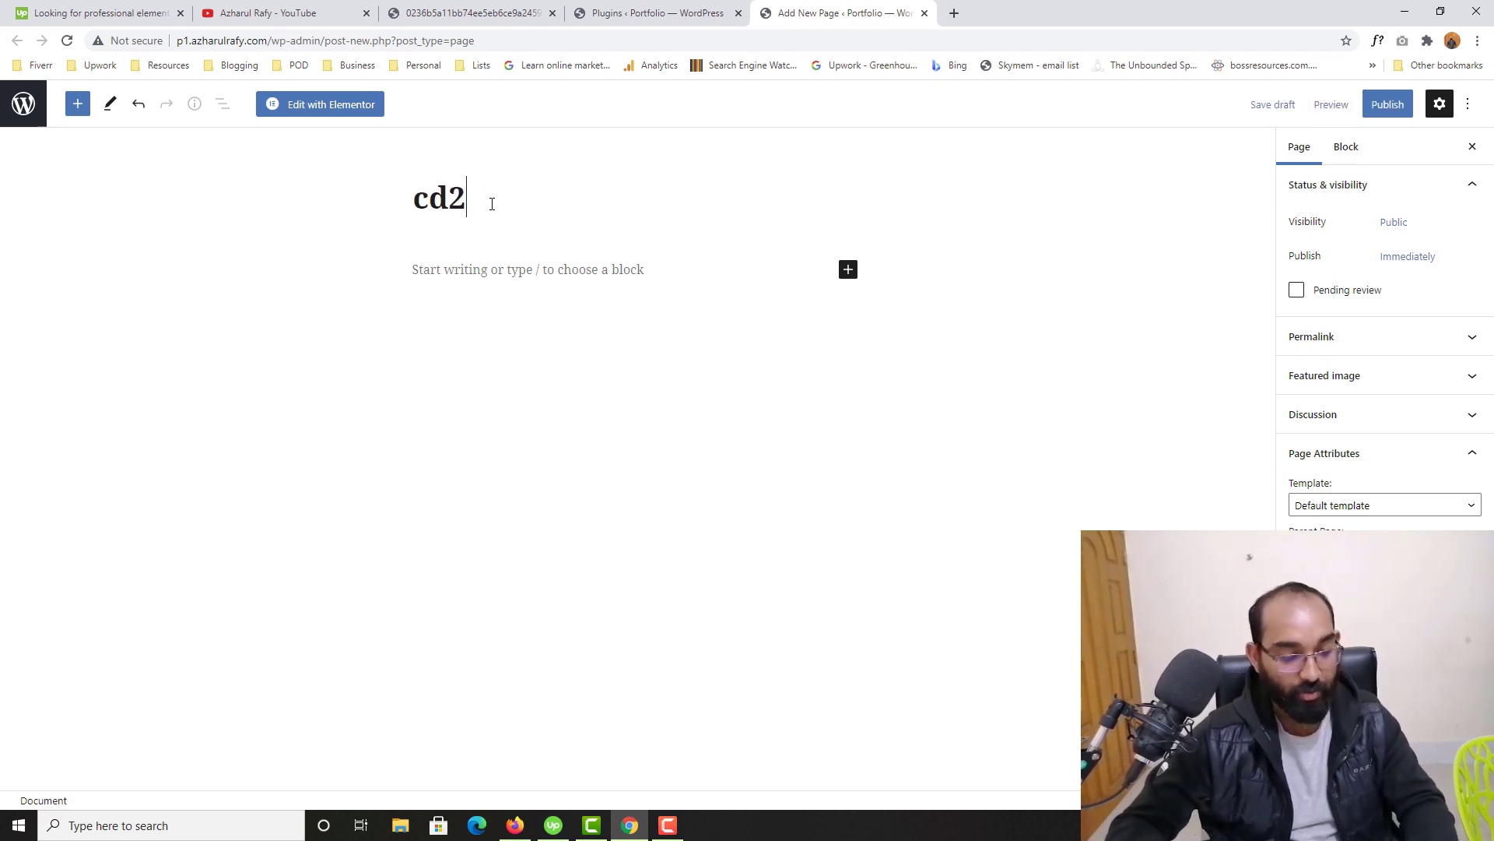
- Set the cd2 template to Elementor Canvas and publish the page
click(1323, 506)
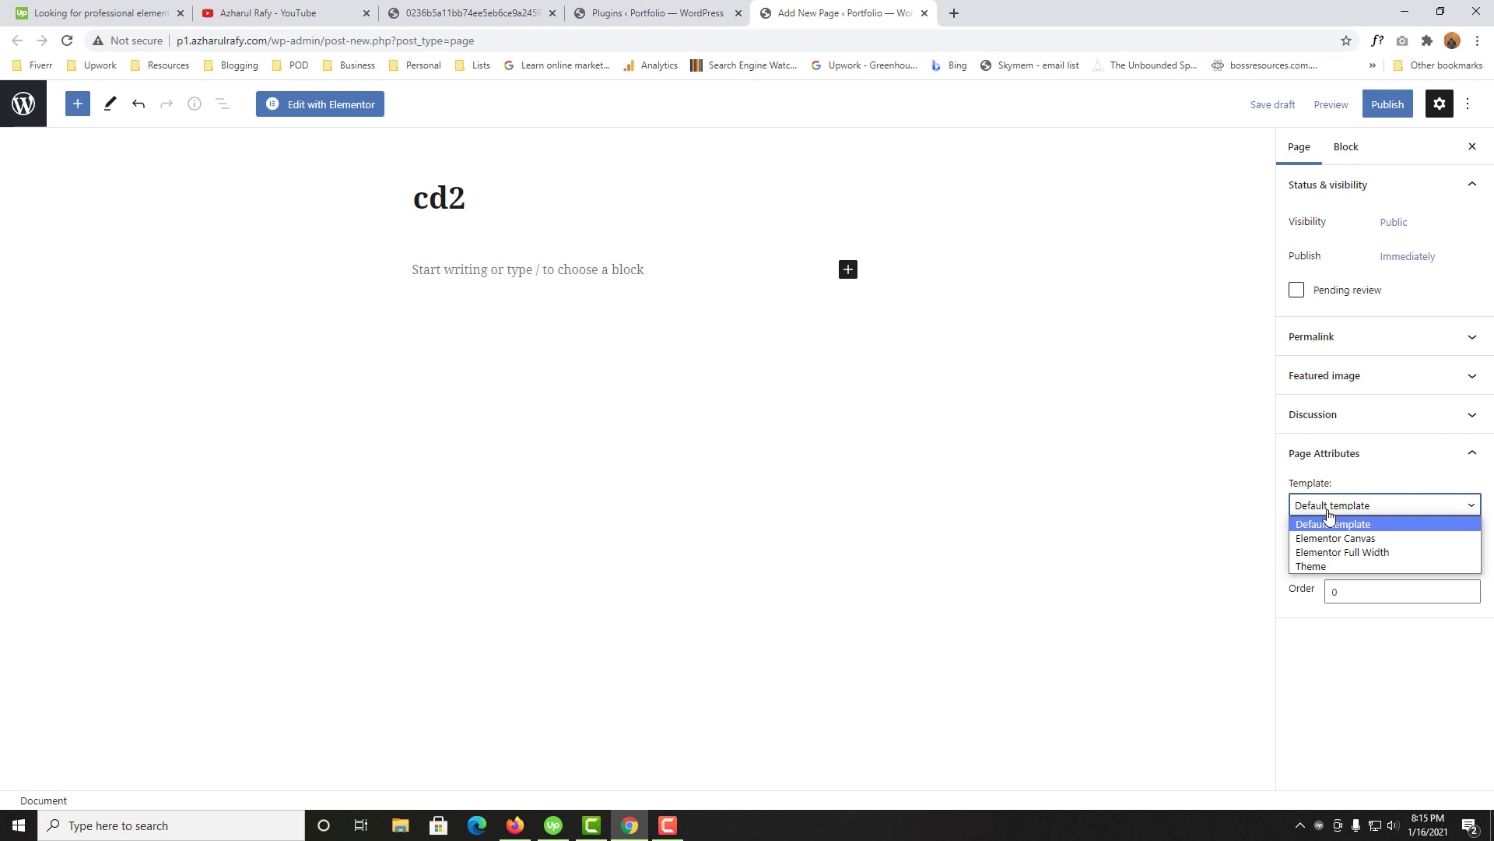
click(1354, 538)
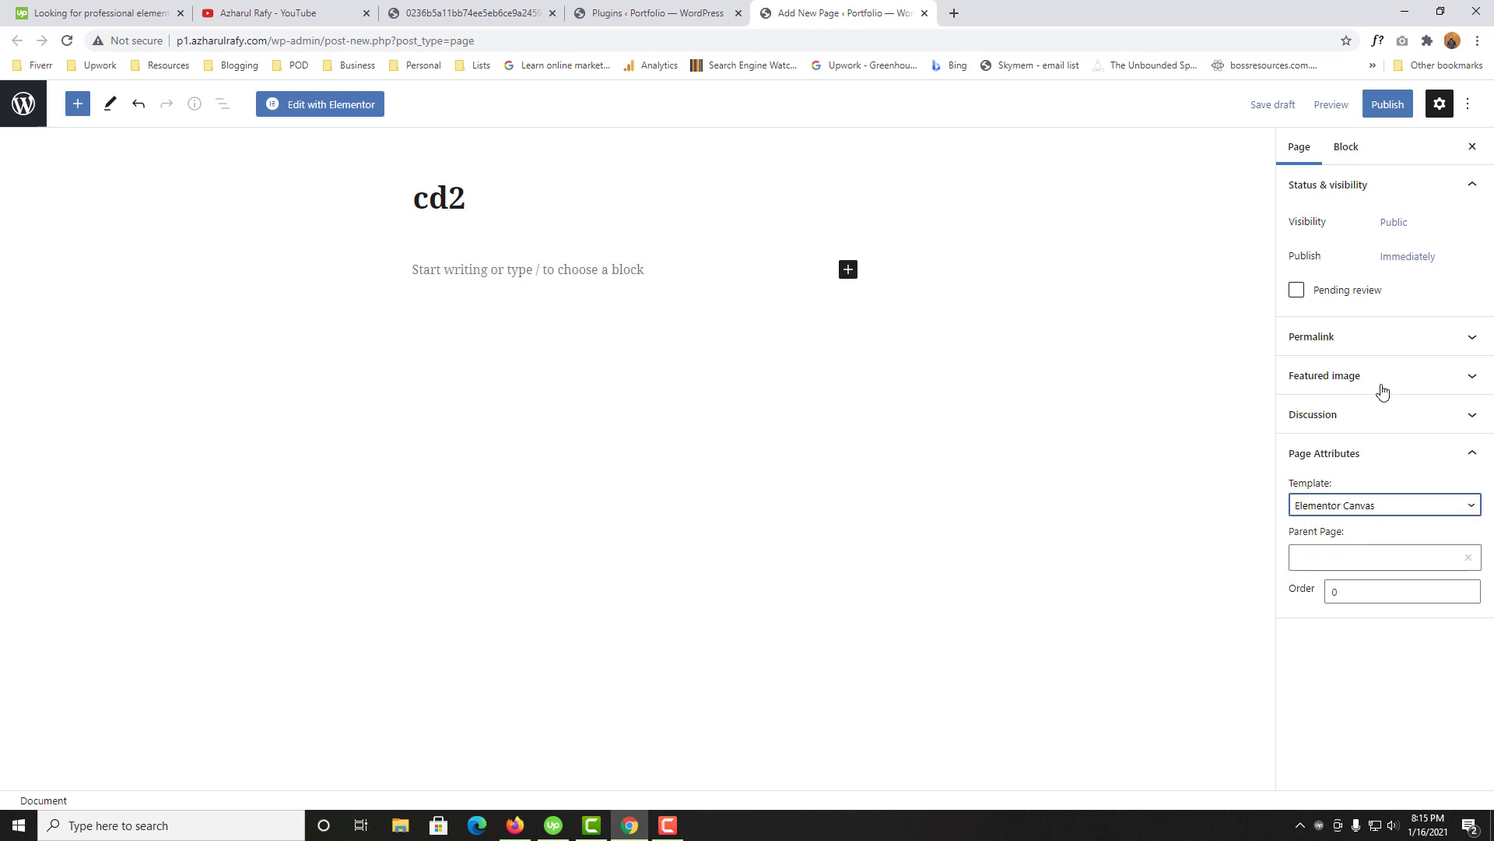
click(1385, 109)
click(1376, 117)
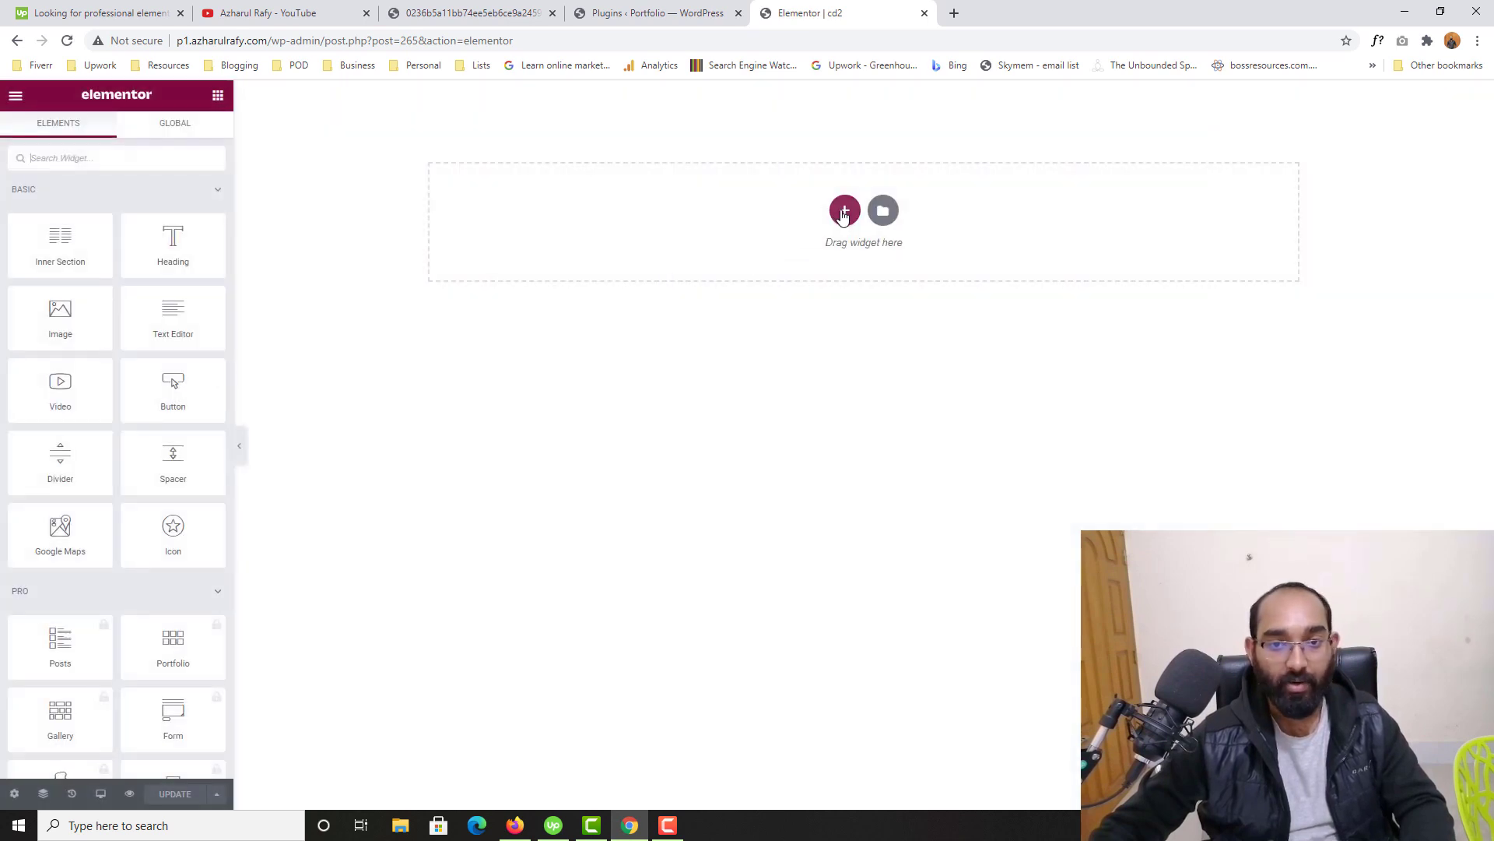
- Add a one-column section with a 400 px minimum height
click(844, 210)
click(659, 245)
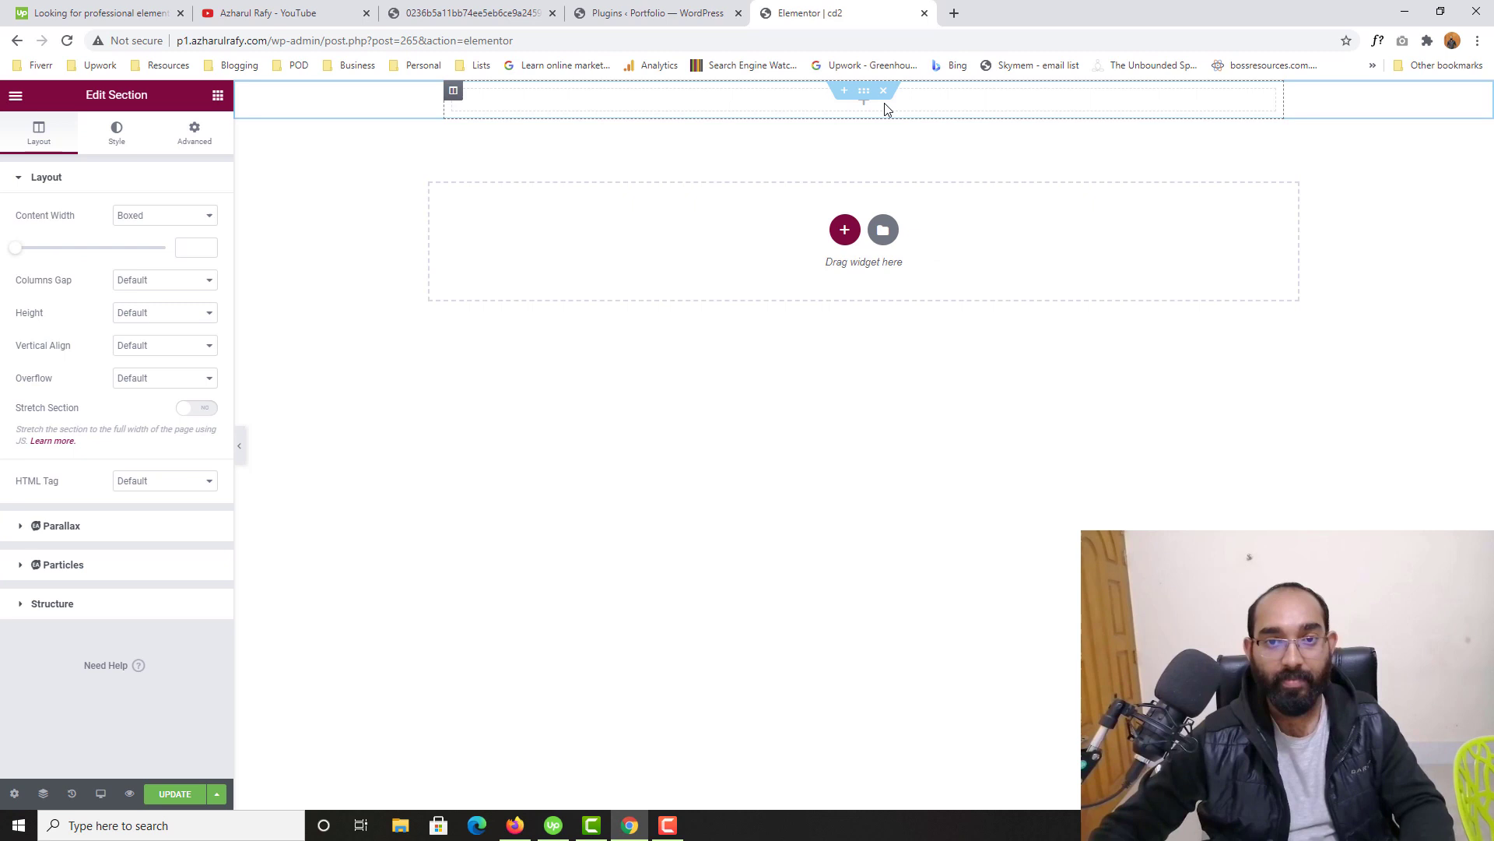
click(148, 313)
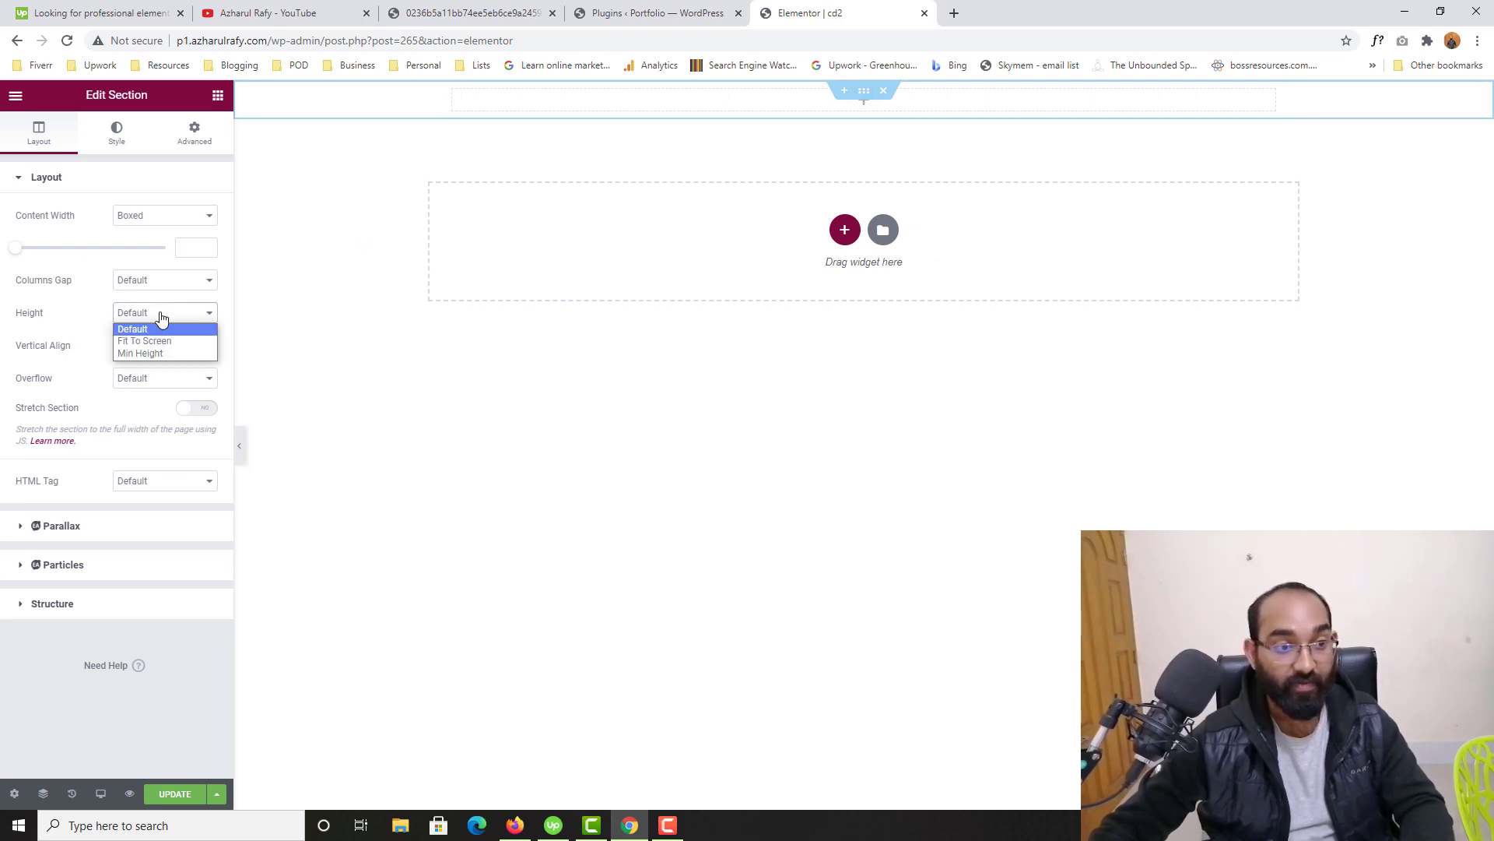
click(151, 349)
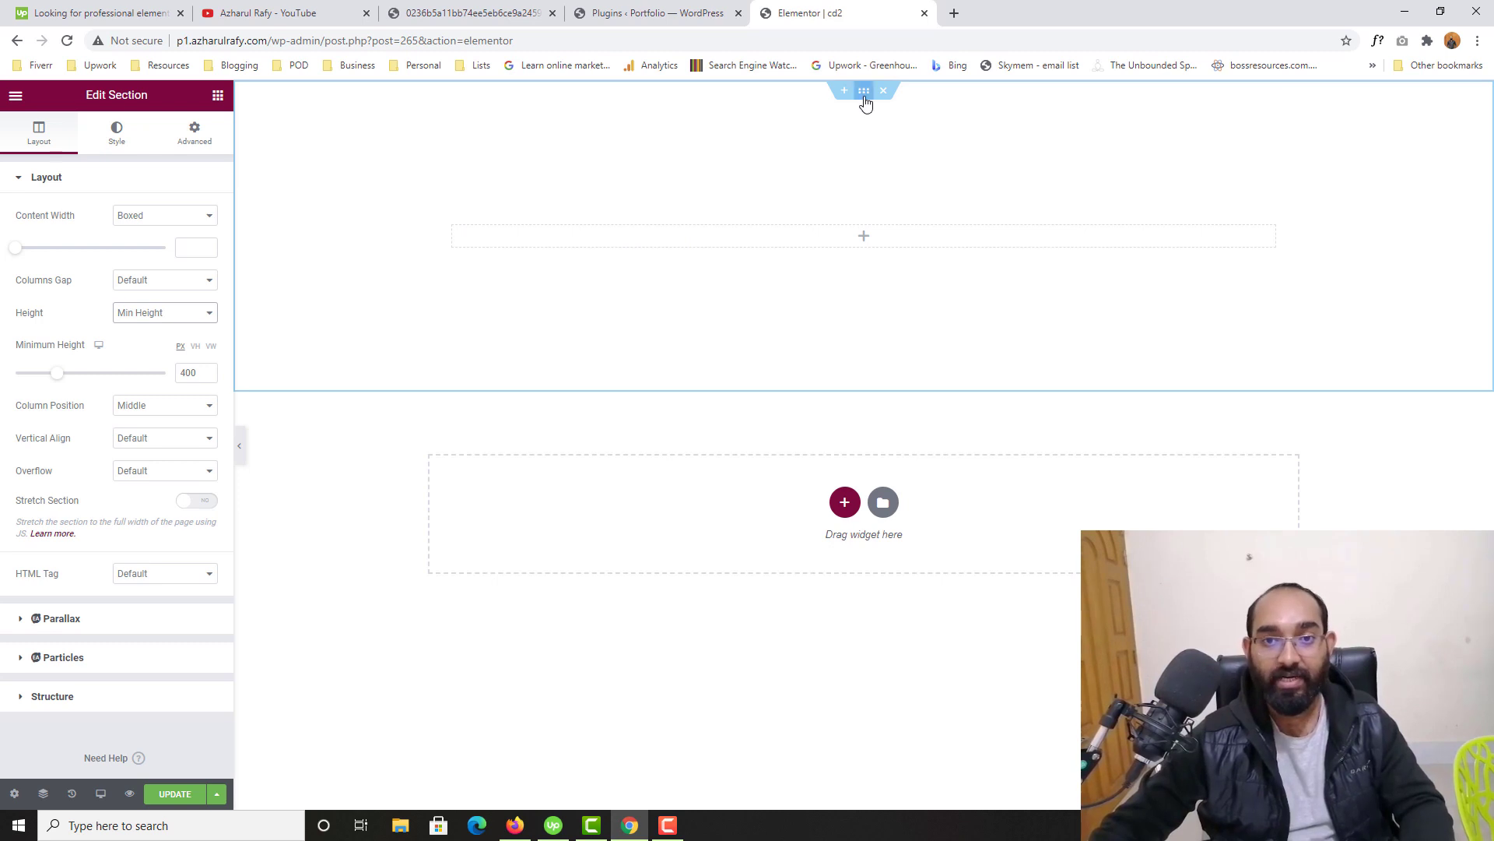
- Give the section a classic solid black #000000 background
click(114, 134)
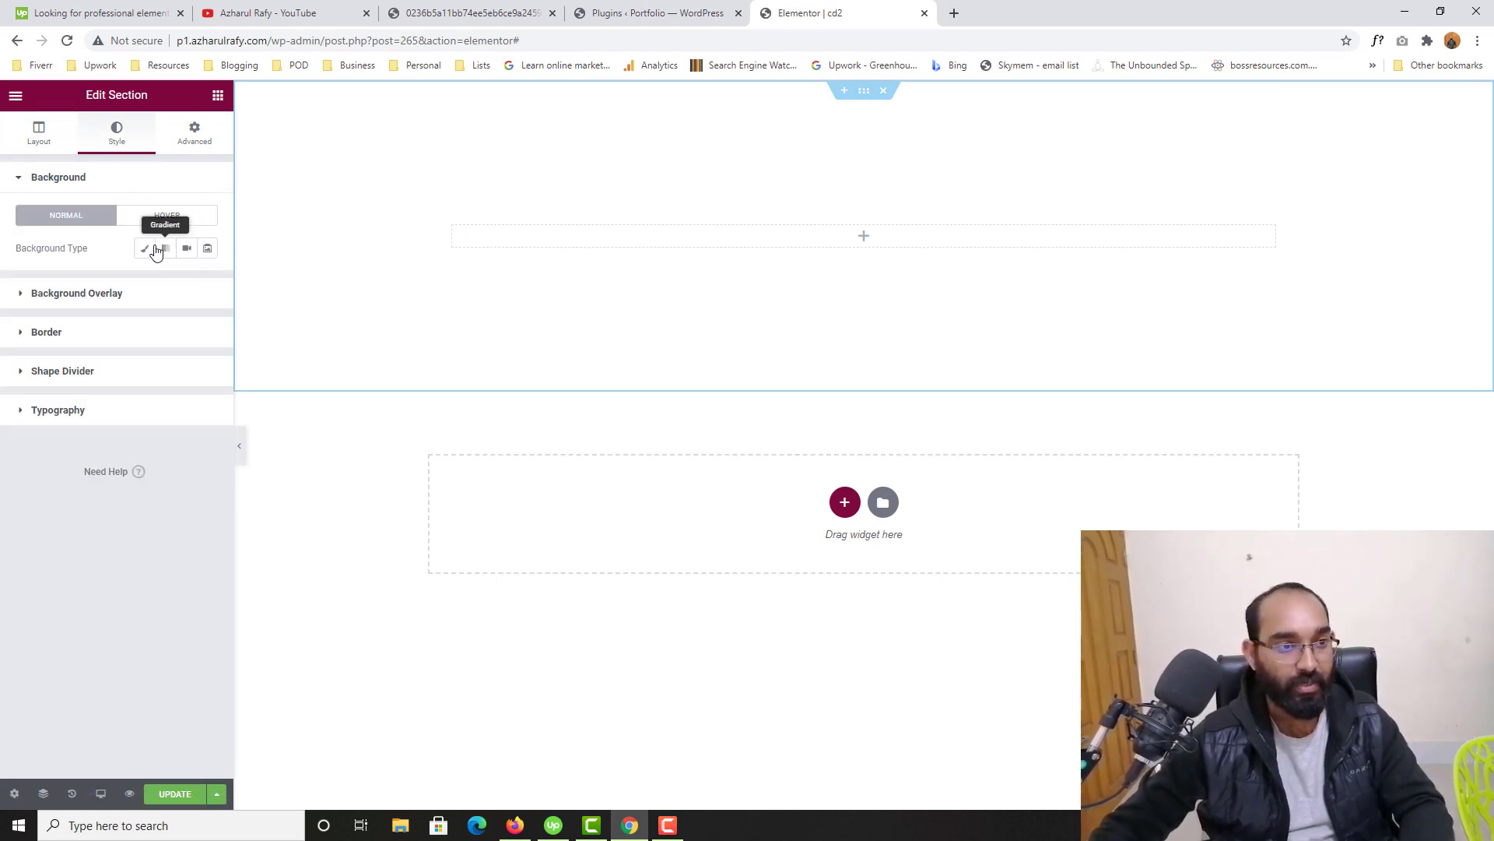
click(146, 249)
click(207, 281)
click(113, 391)
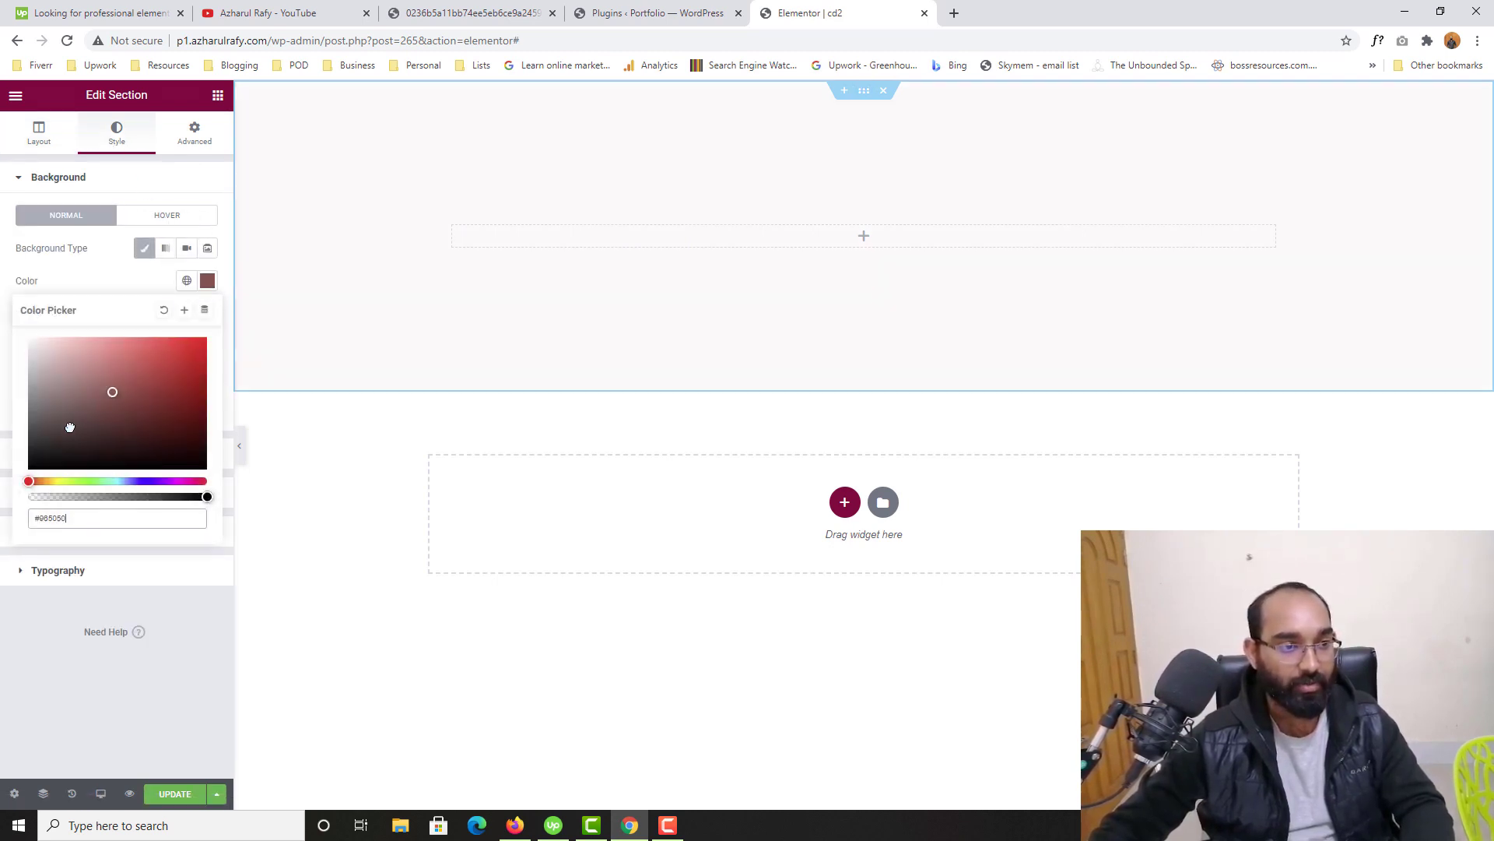
drag(113, 391, 11, 494)
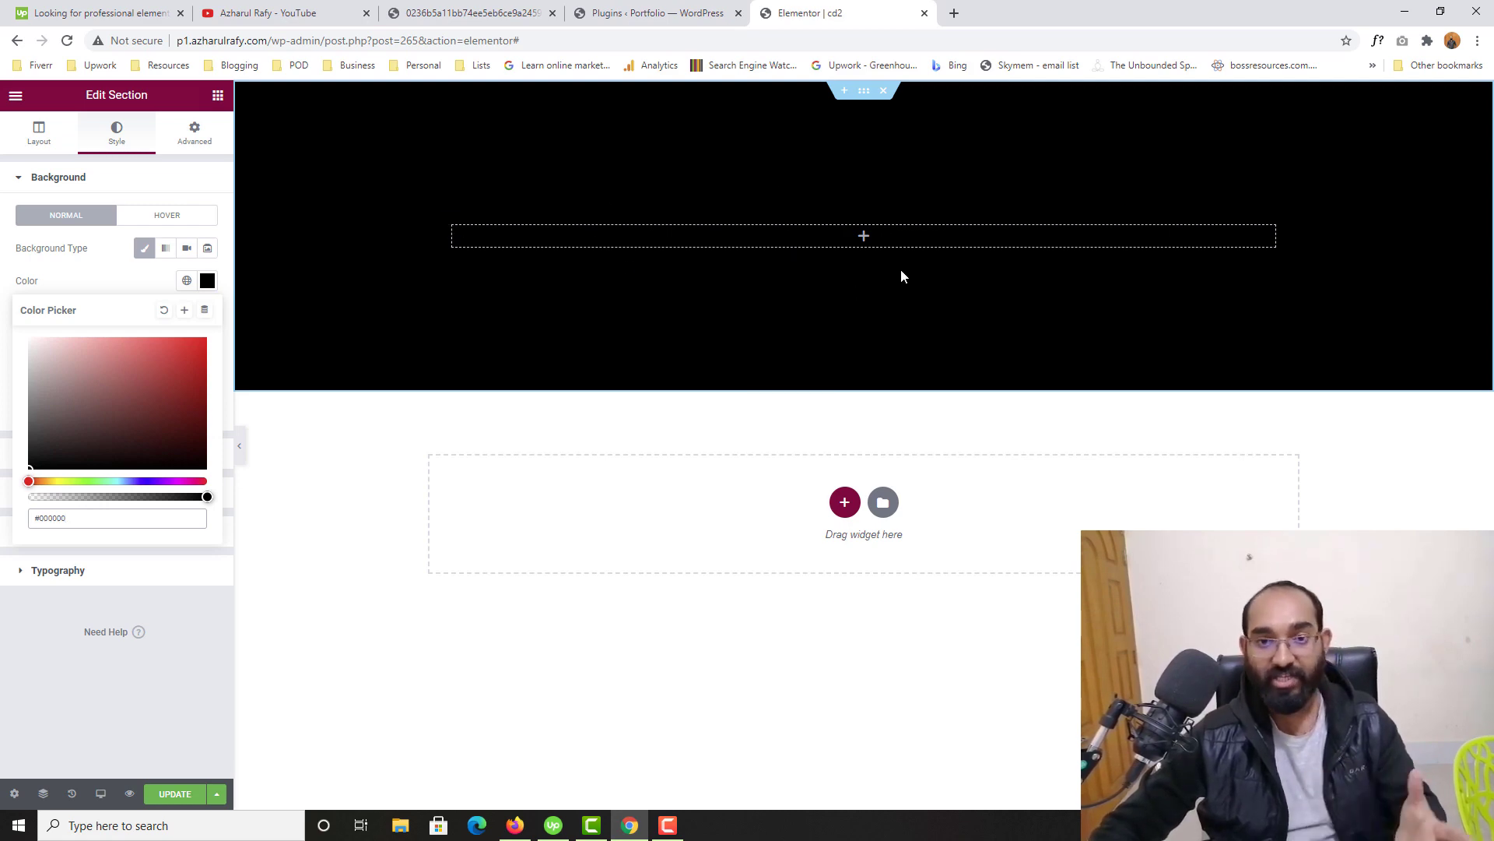
click(866, 241)
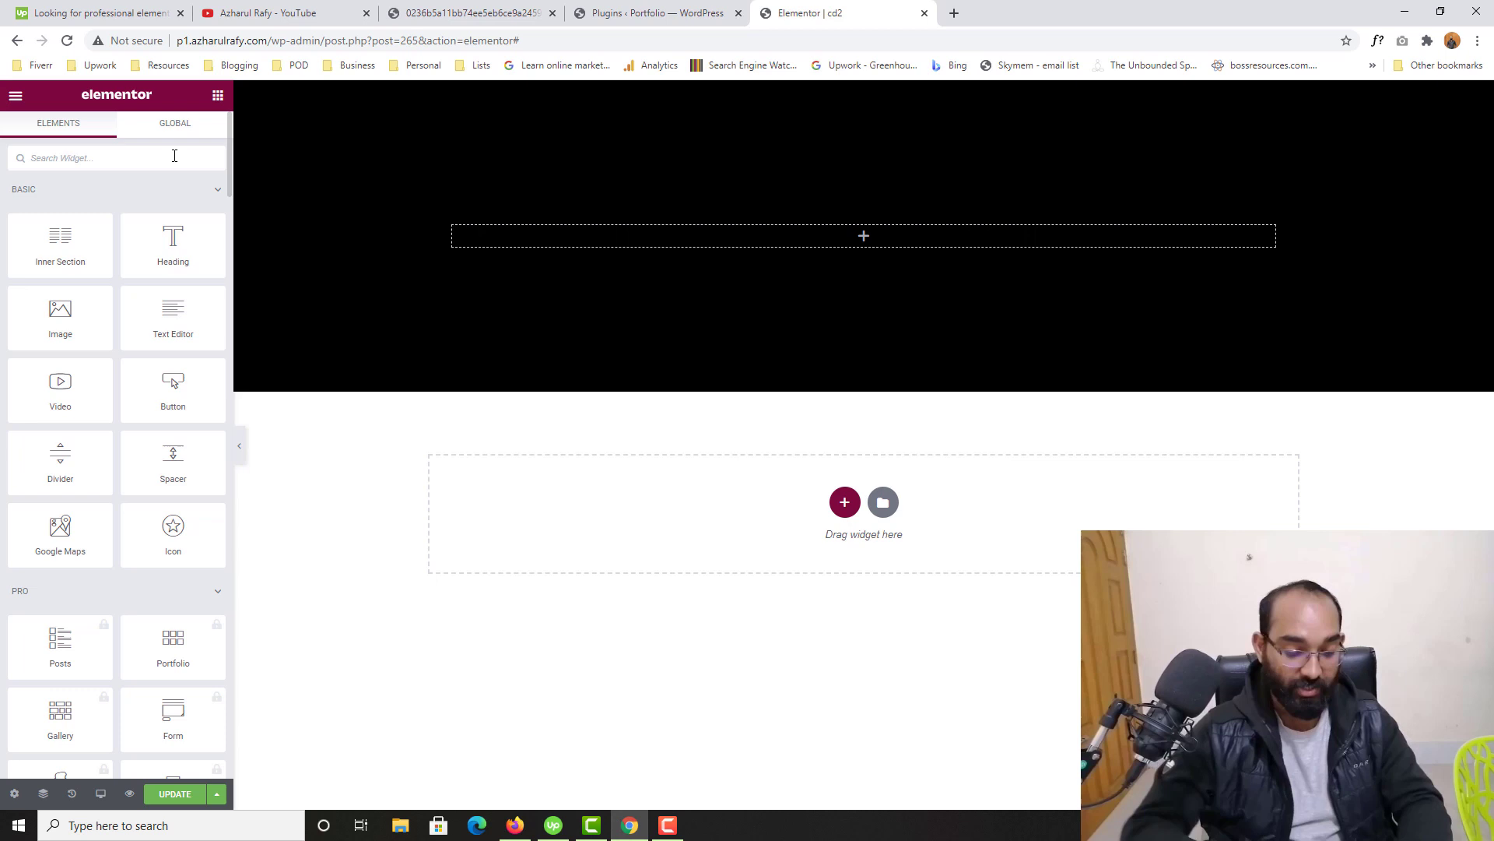
- Search widgets for 'coun' and drag the Essential Addons Countdown into the black section's column
text(coun)
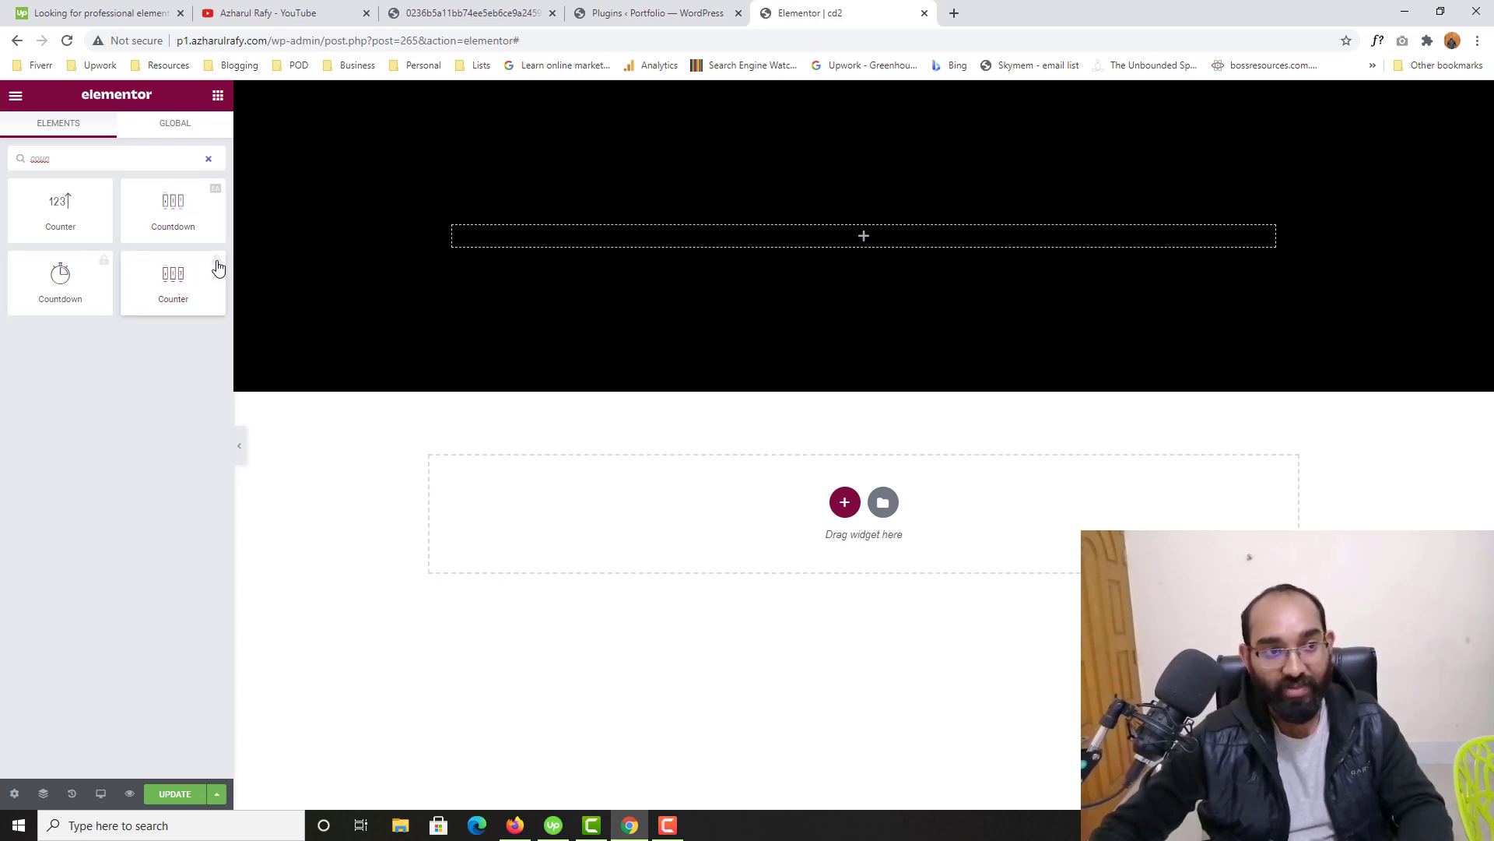
drag(166, 201, 643, 234)
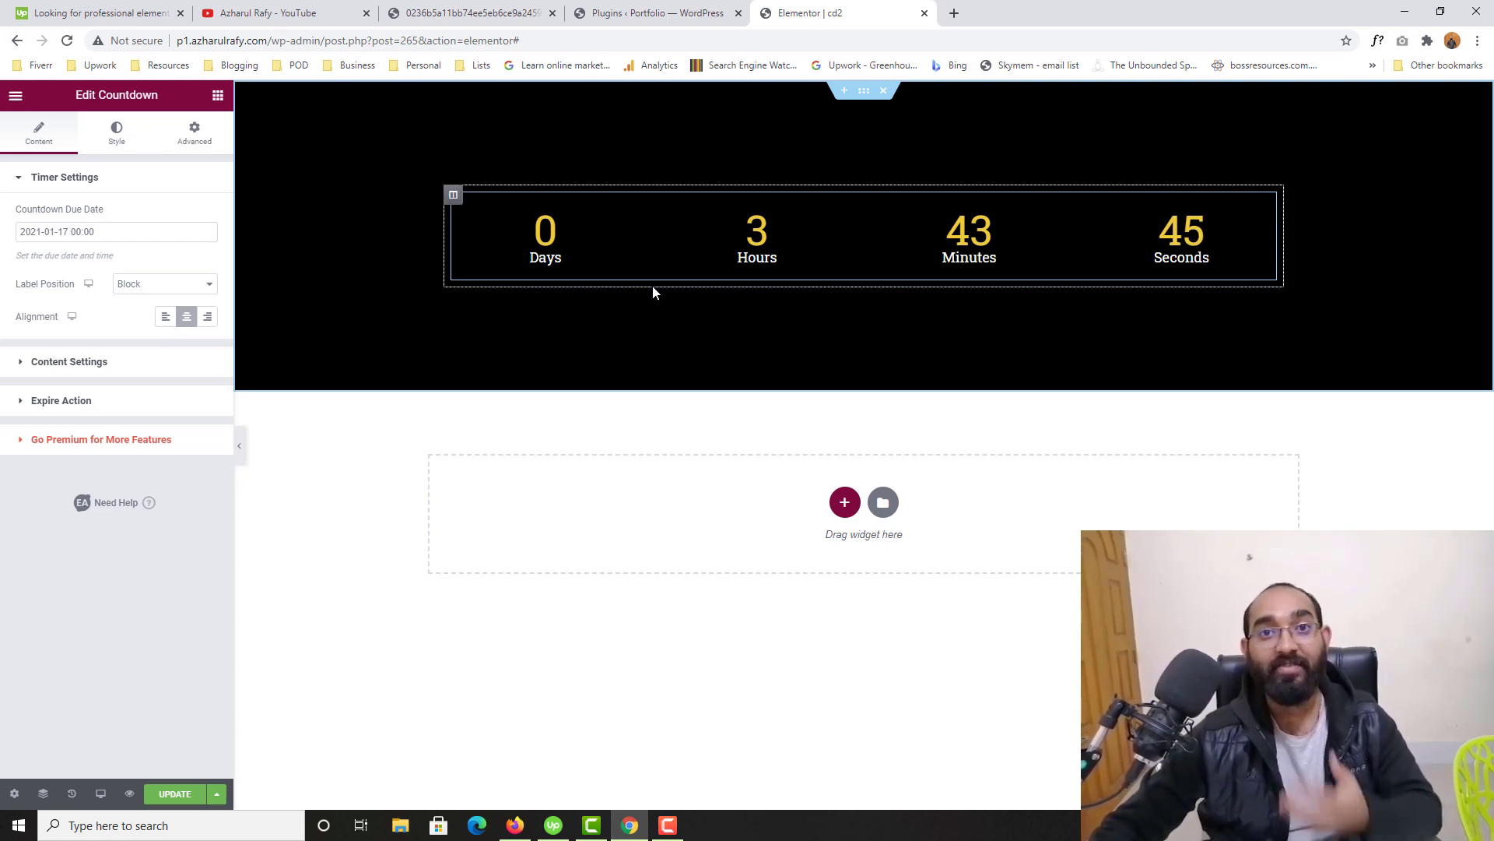
- Set the countdown due date to 20 January 2021
click(90, 232)
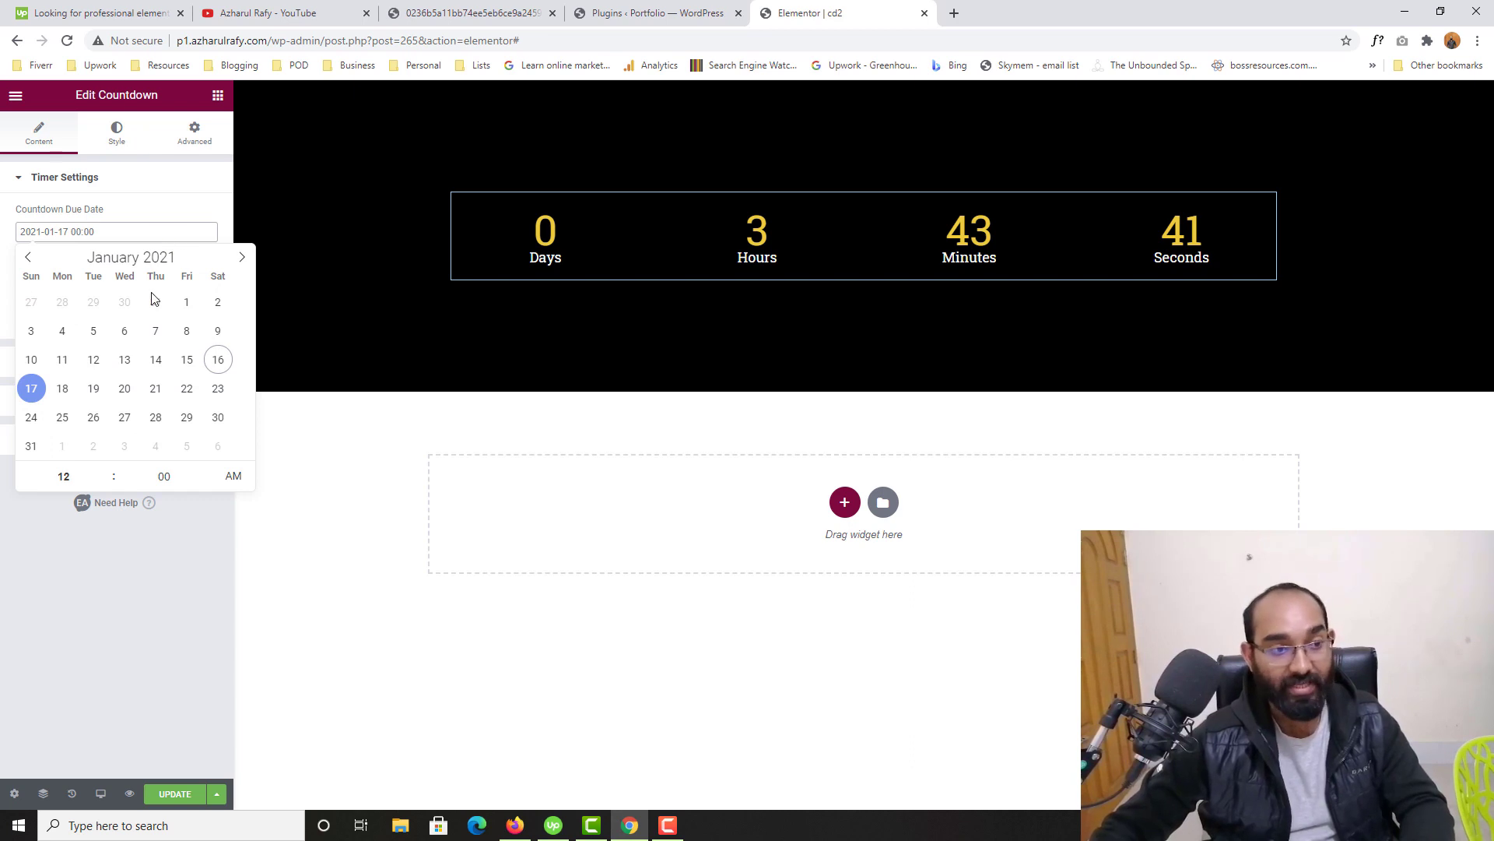
click(128, 395)
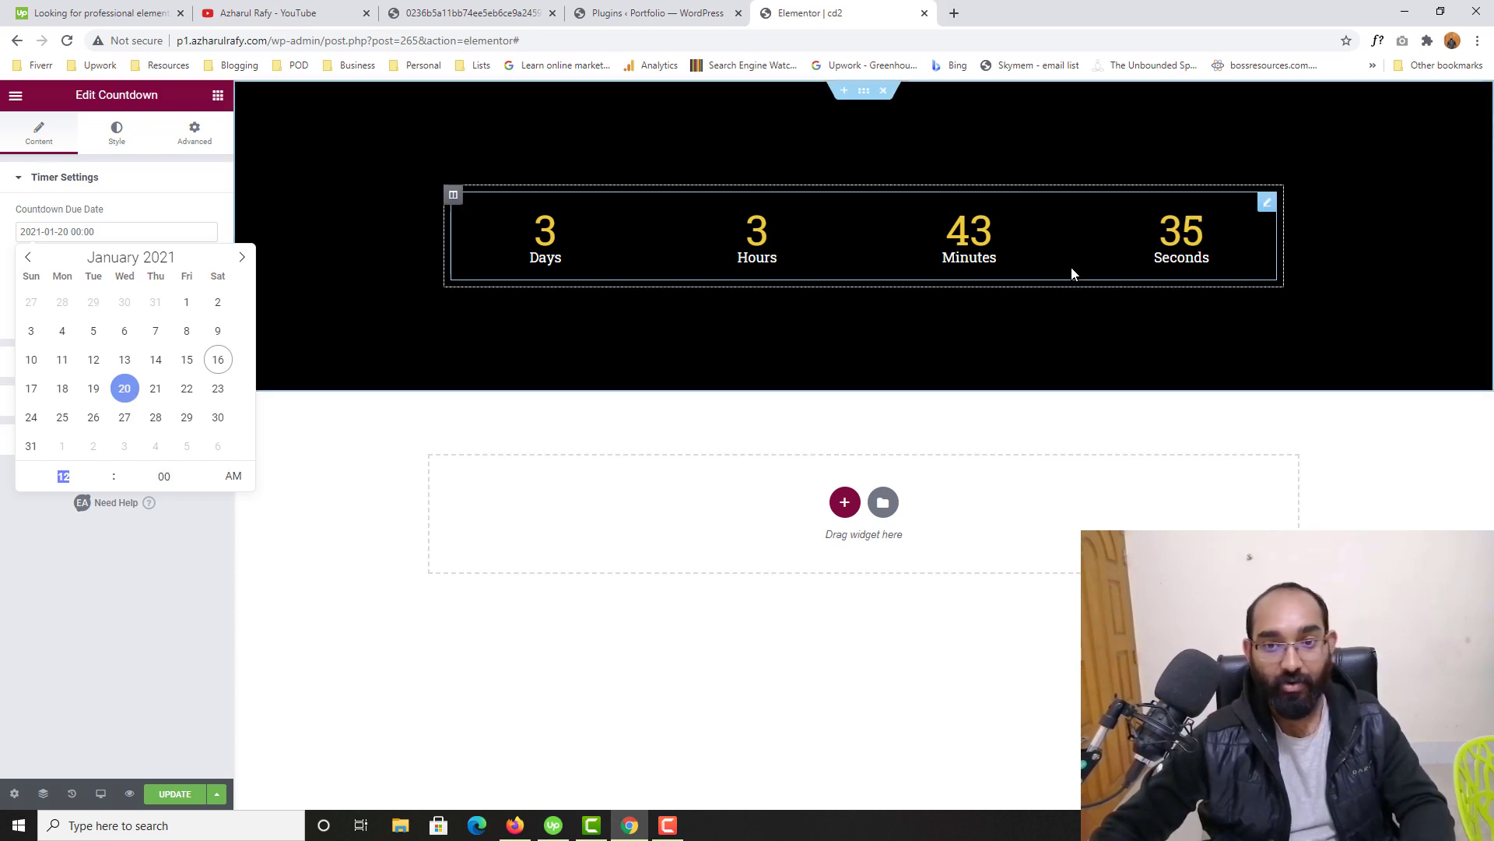
click(167, 201)
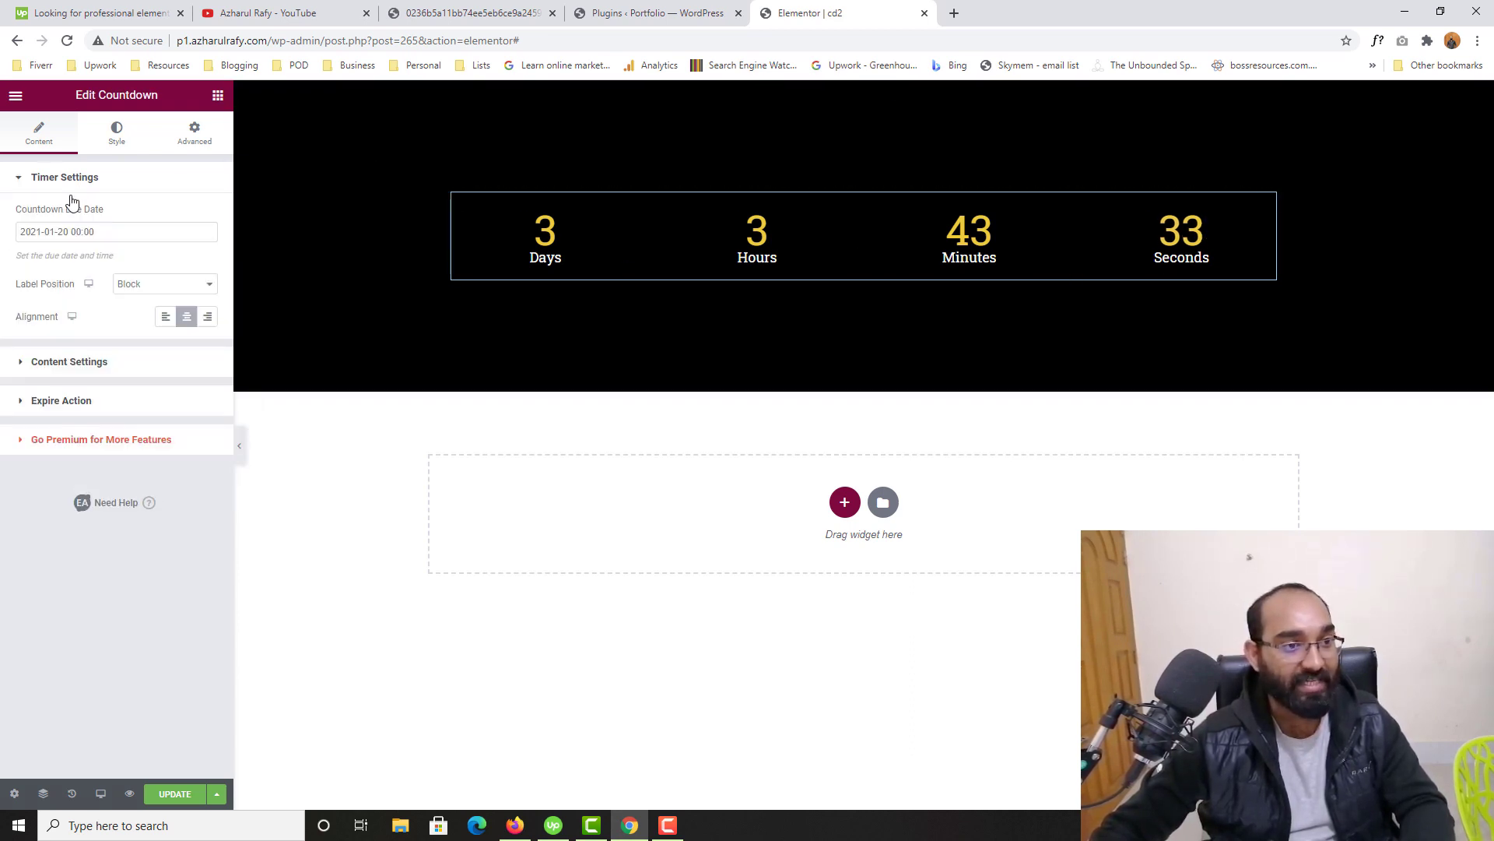
- Try Inline label position, then set it back to Block so labels sit below numbers
click(157, 286)
click(146, 310)
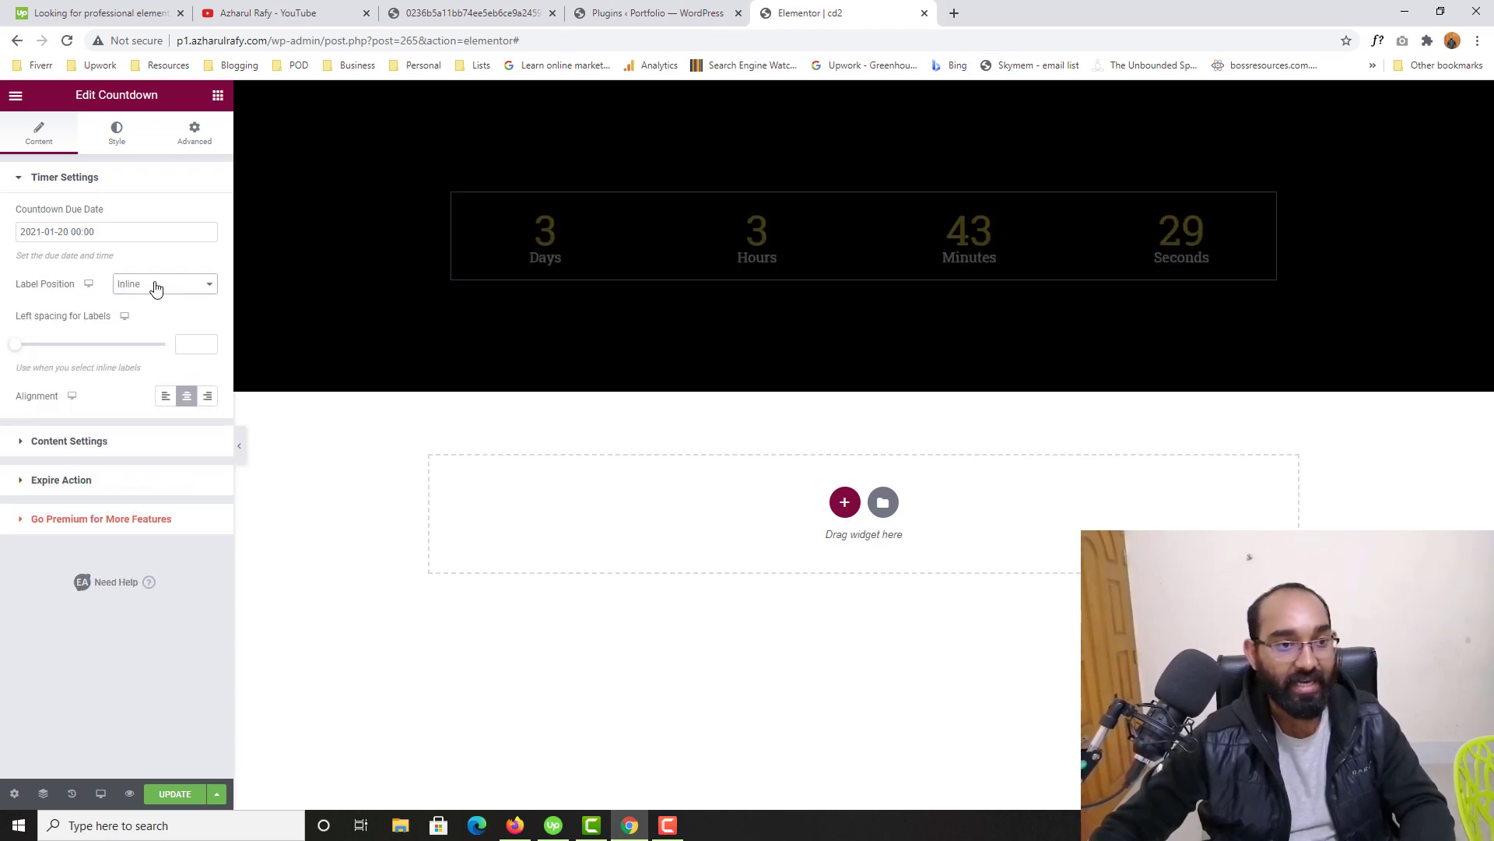
click(158, 286)
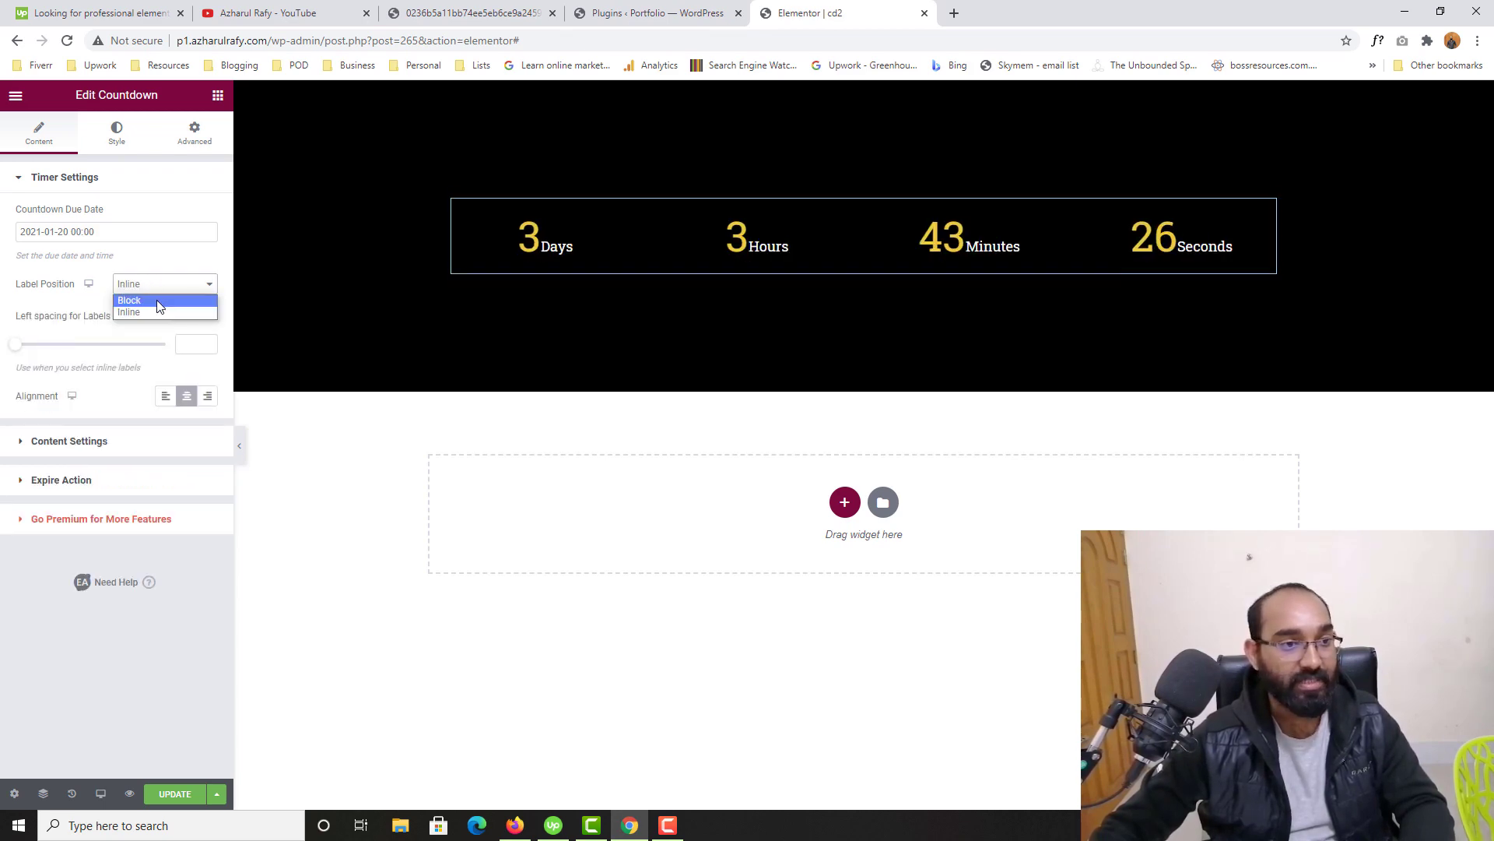
click(157, 300)
- Turn off Display Days in the countdown's content settings
click(65, 362)
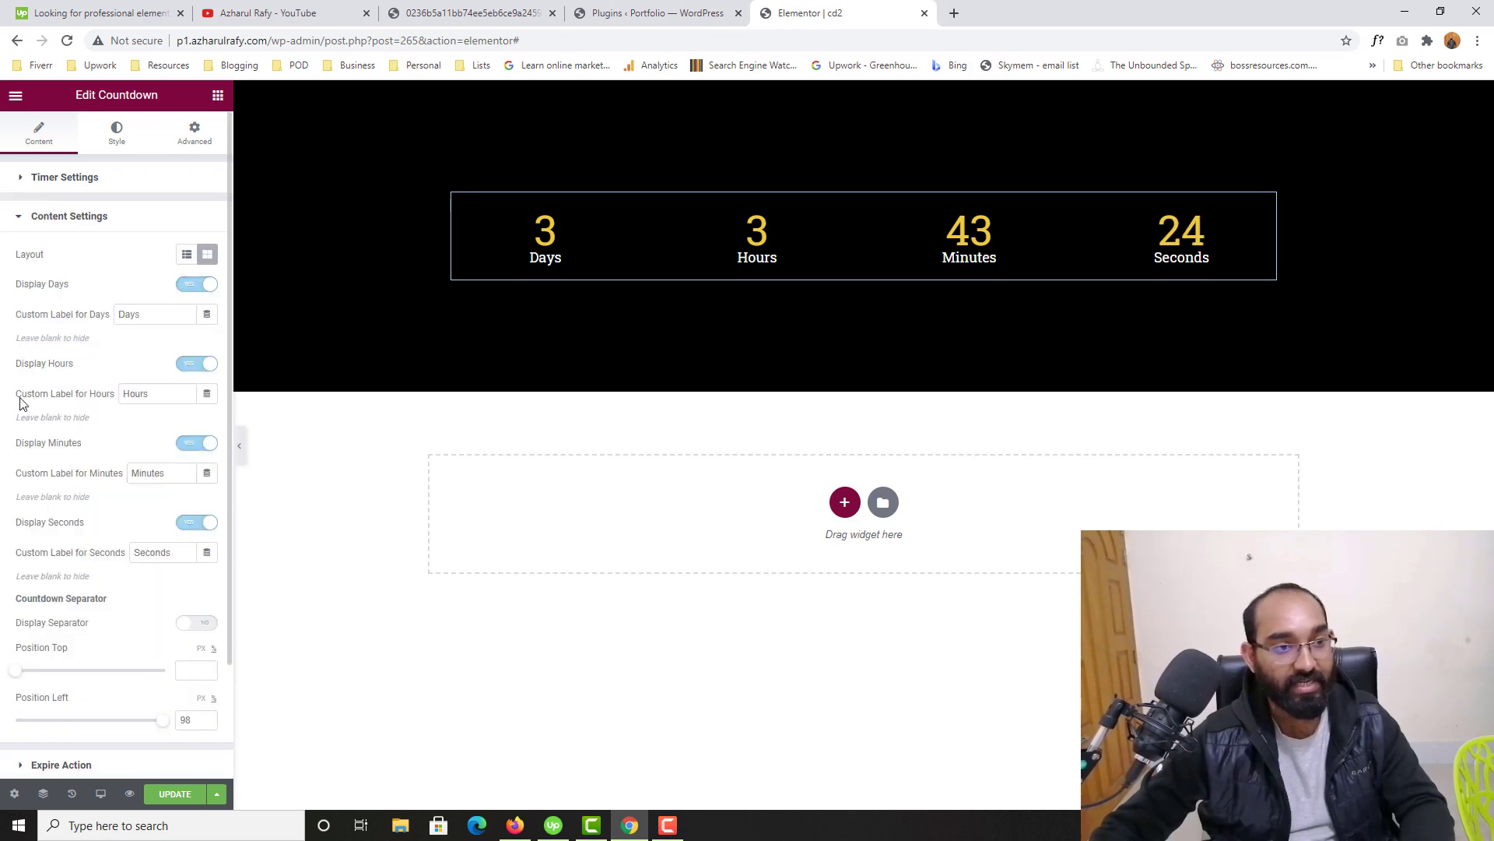
scroll(173, 231, down, 1)
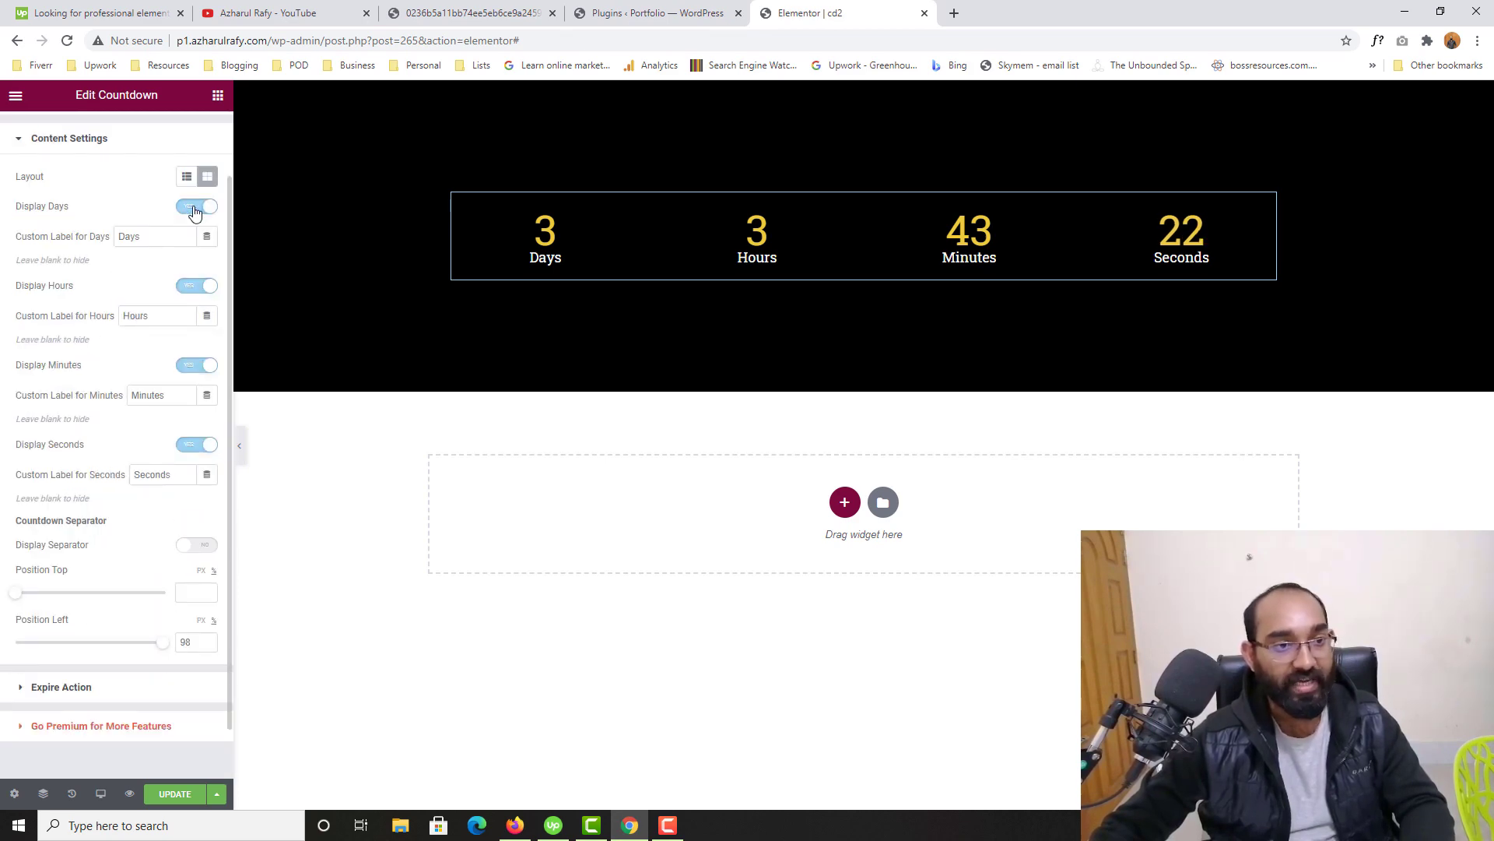
click(196, 207)
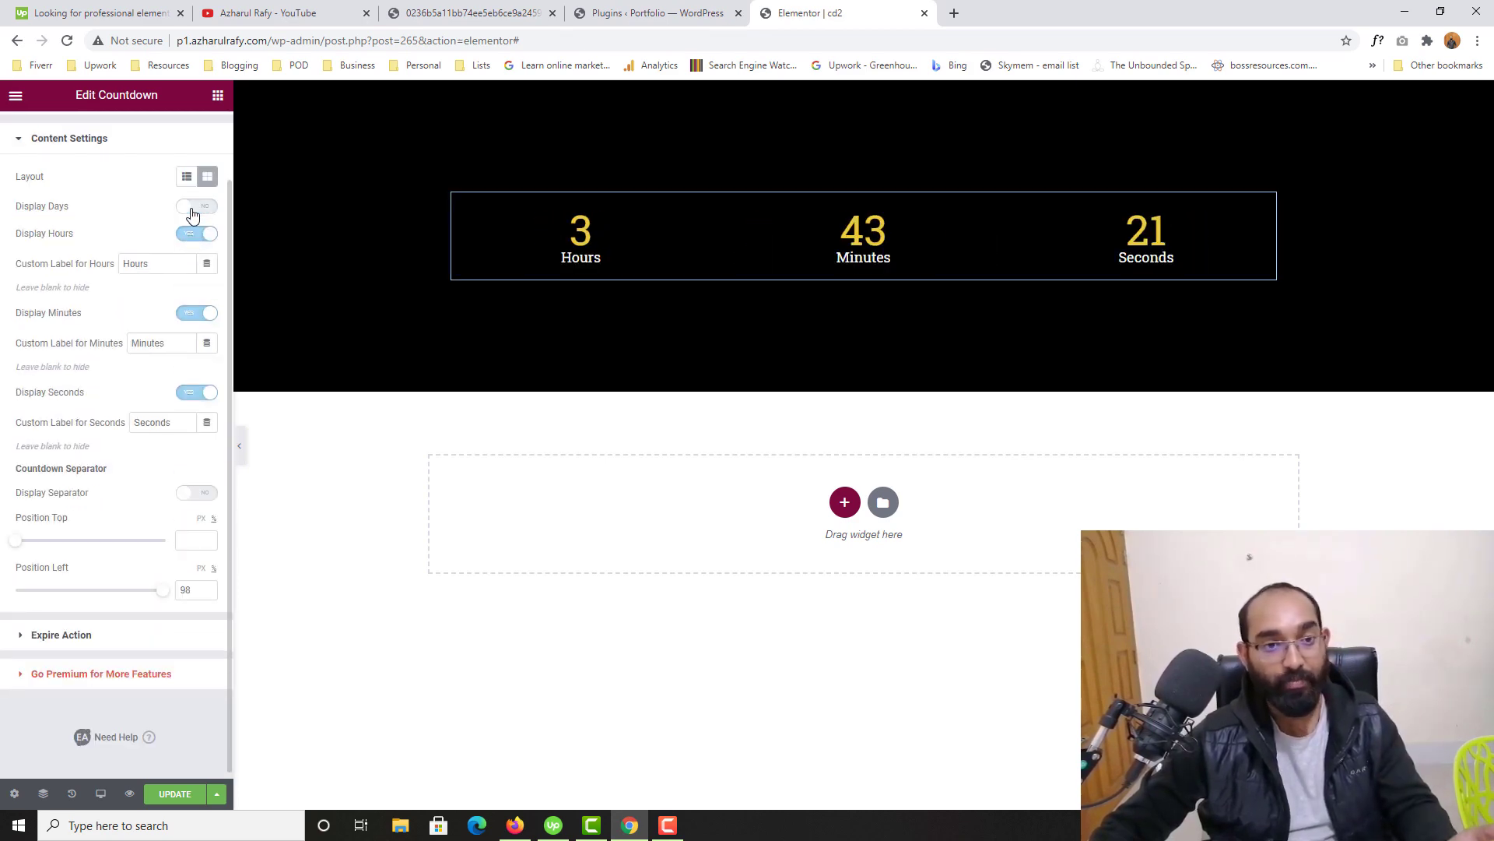
- Leave the Hours label as is and change the Minutes custom label to 'Mns'
double_click(158, 265)
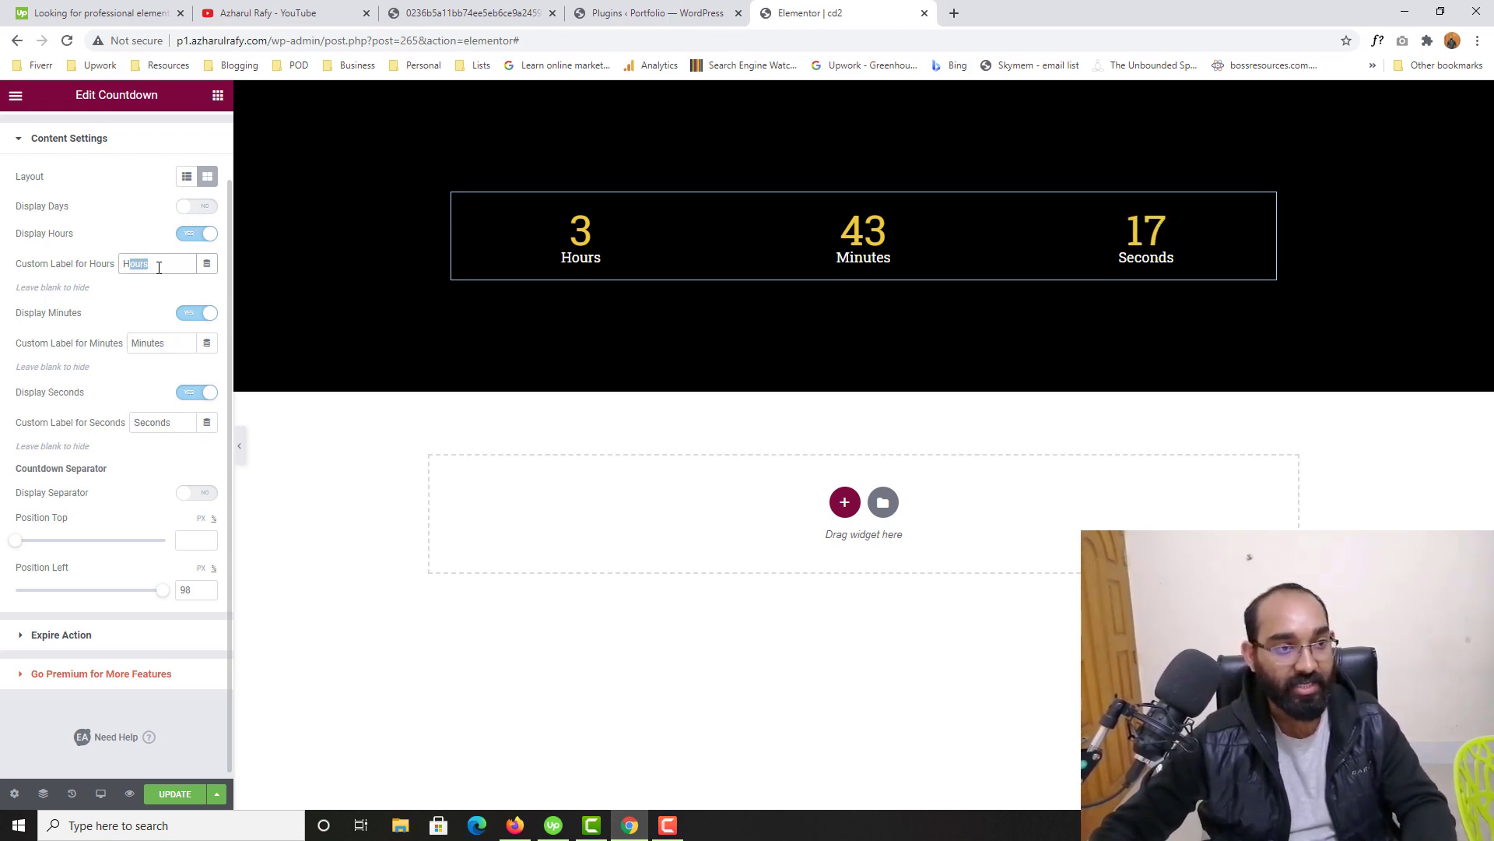
drag(167, 264, 76, 277)
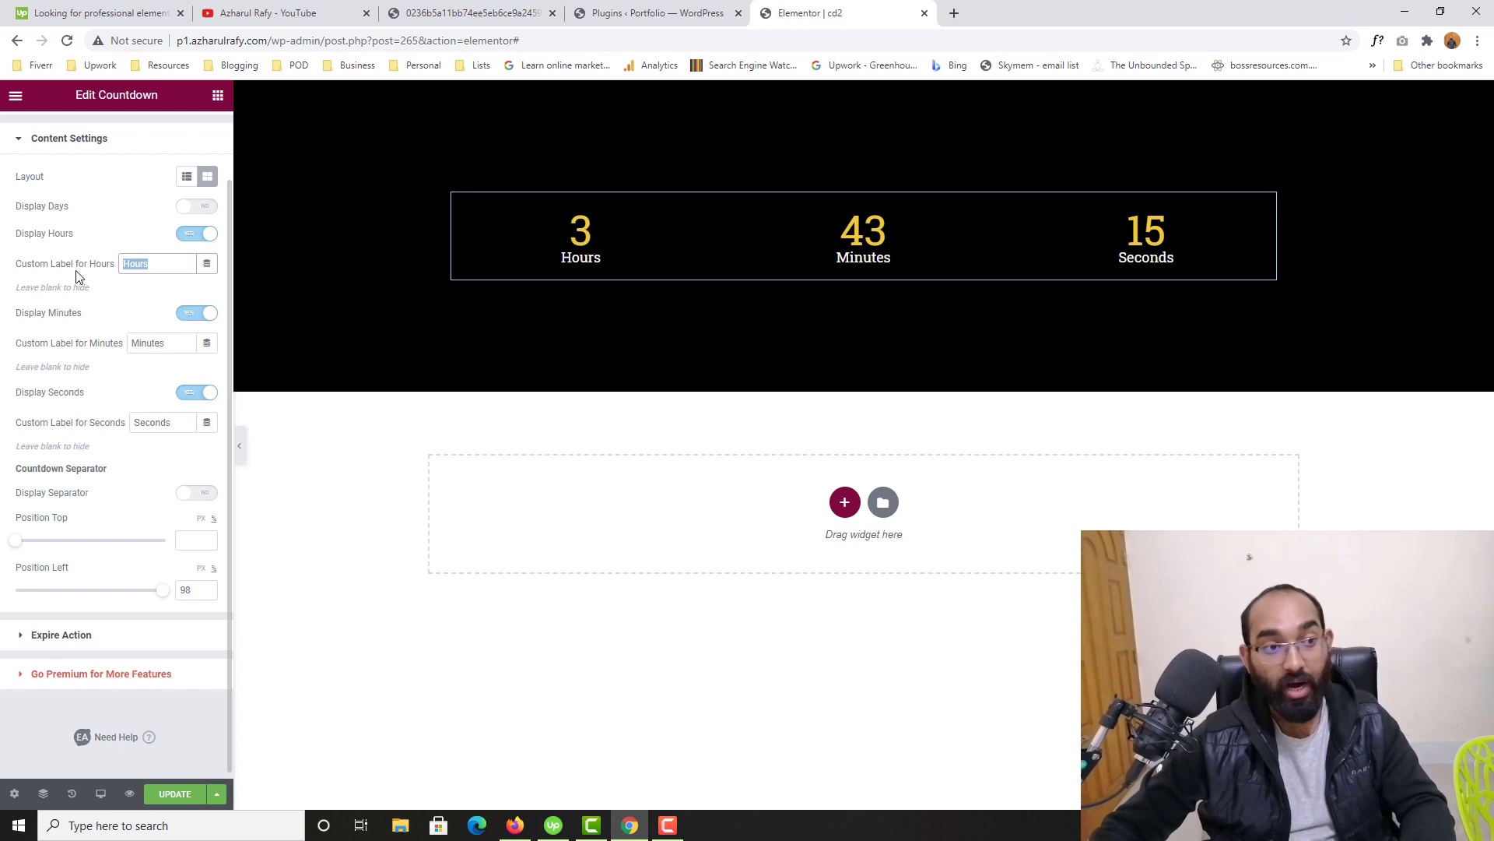
click(901, 257)
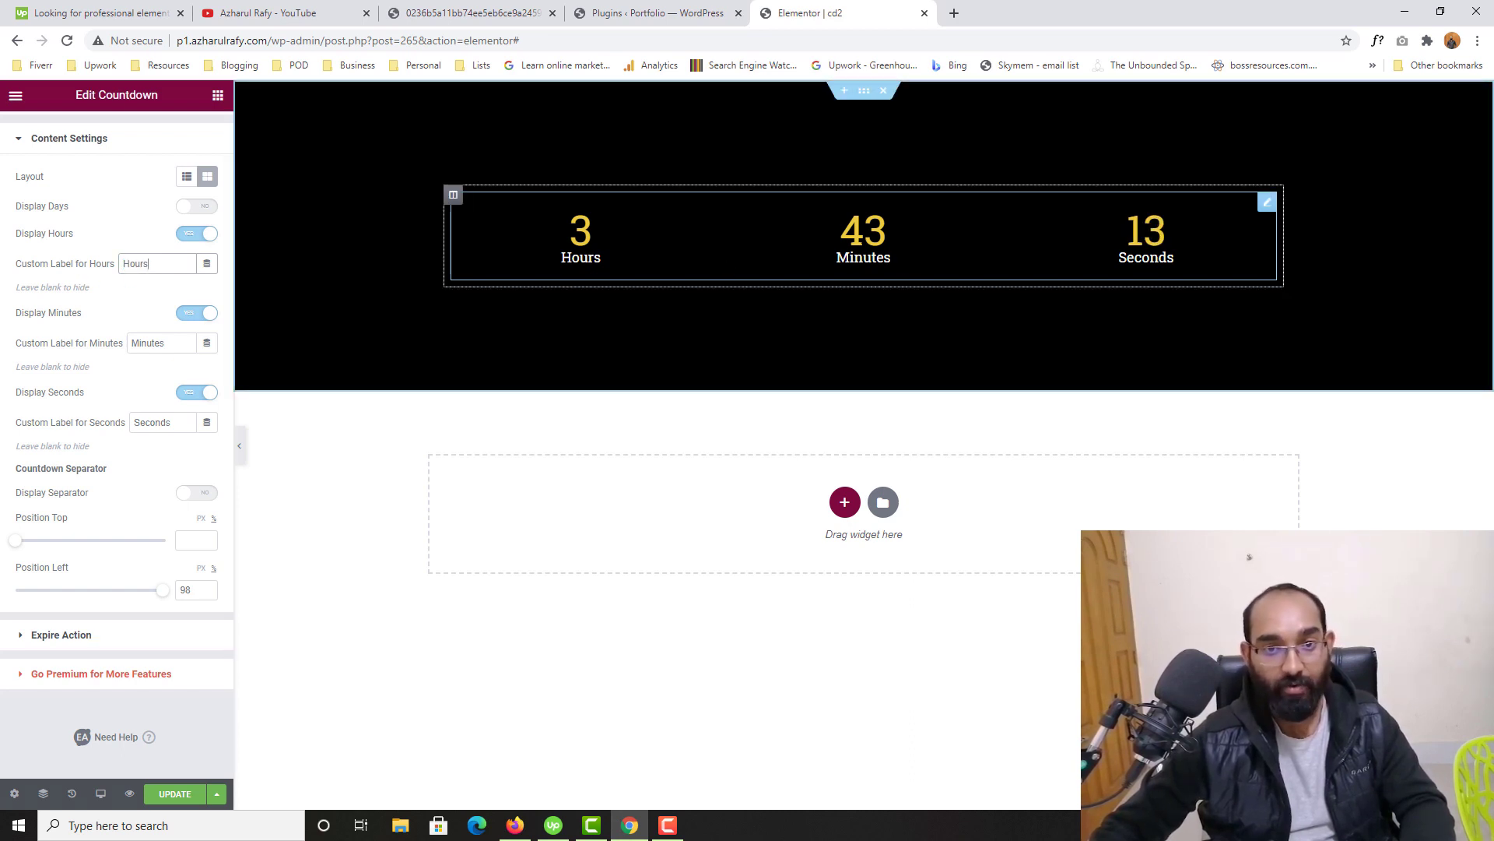
drag(151, 343, 88, 351)
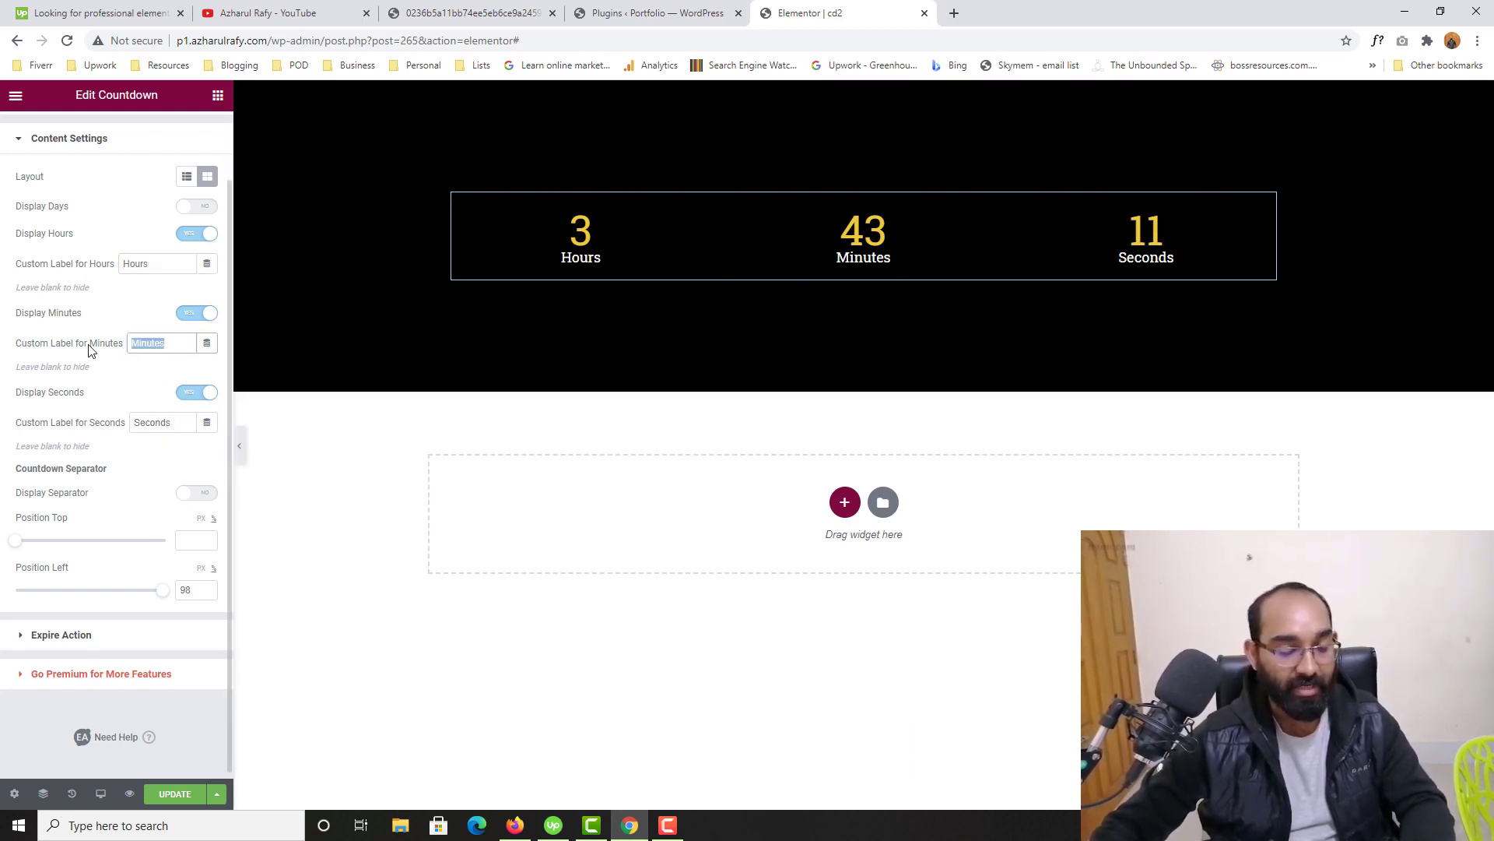
text(MNHS)
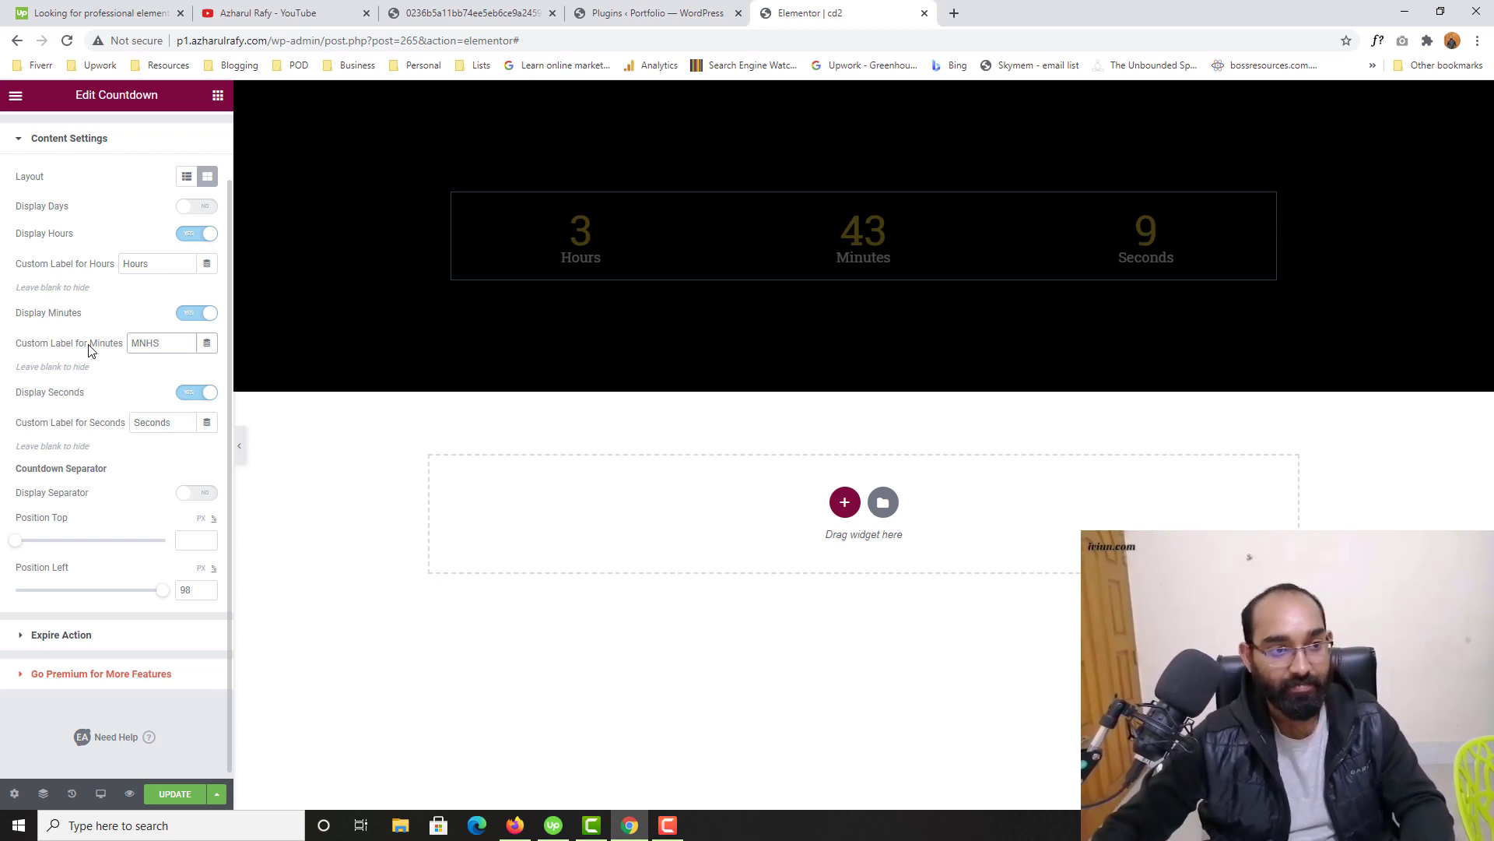
drag(129, 348, 158, 340)
text(Mns)
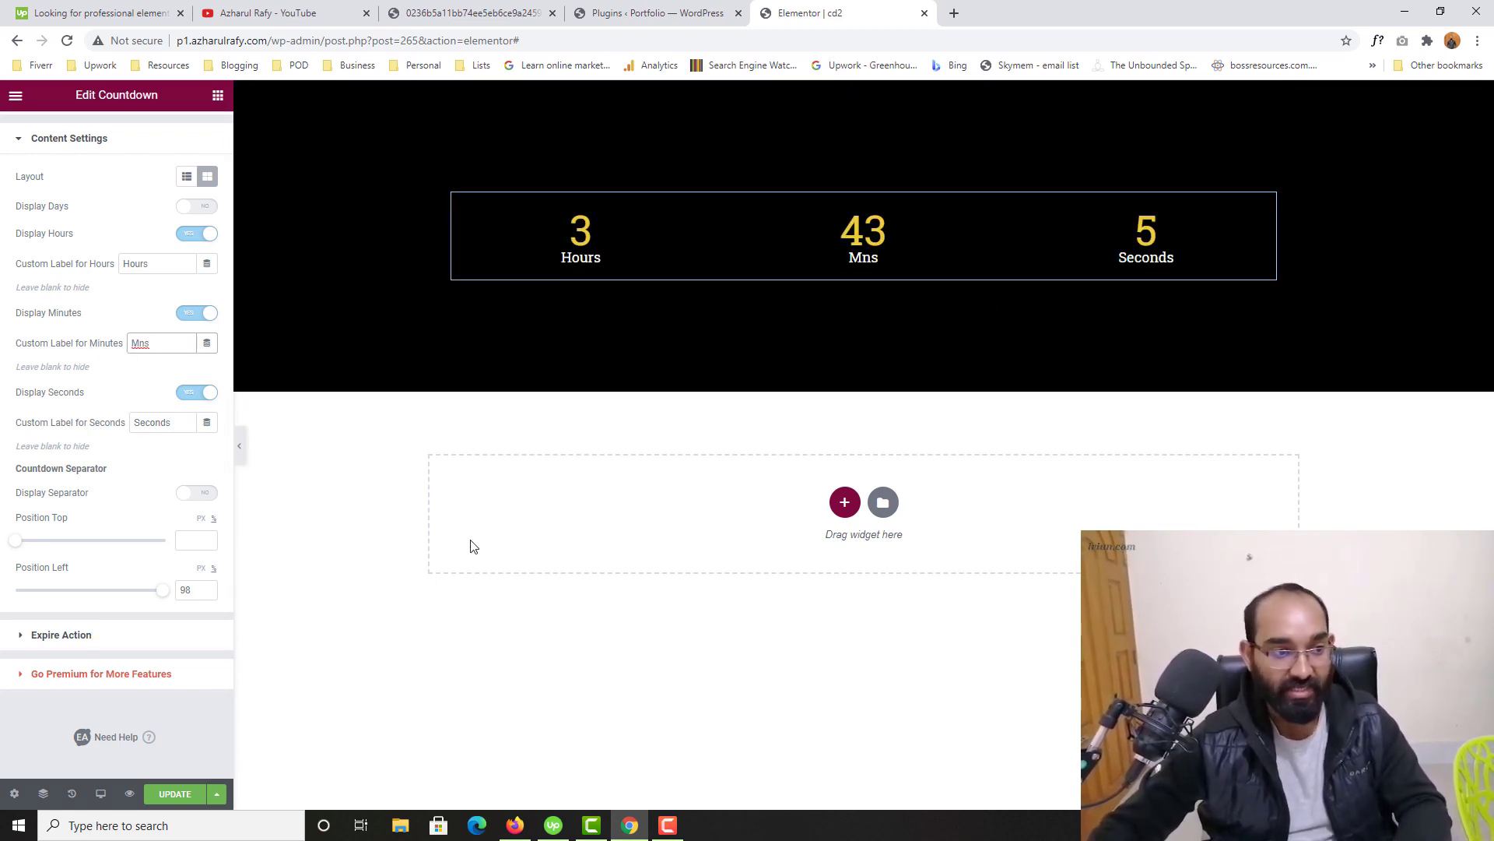
scroll(25, 549, down, 1)
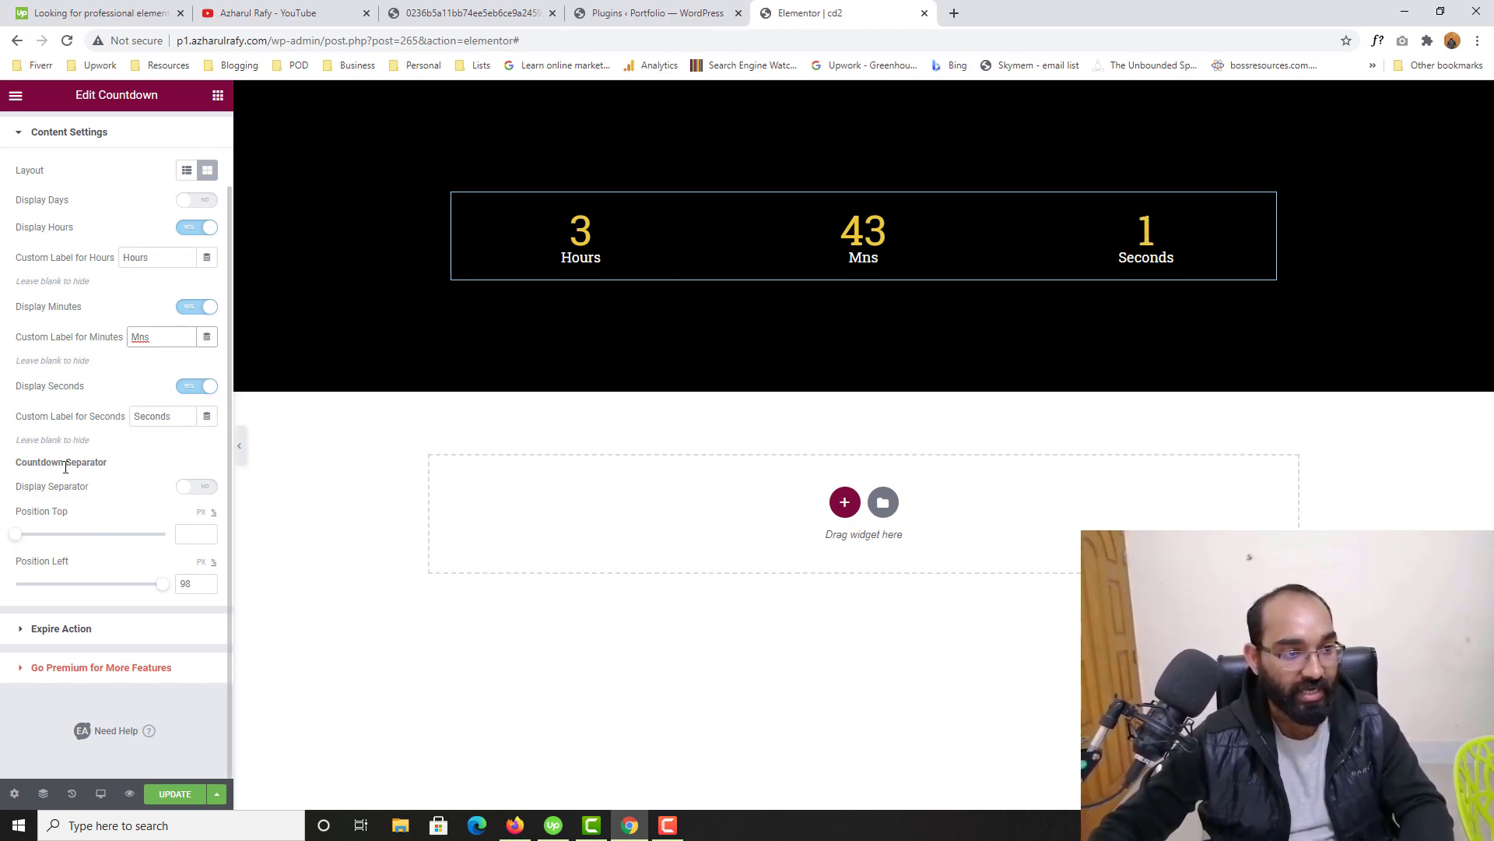
- Turn on the countdown's Display Separator and set the Separator Color to white #FFFFFF
click(199, 488)
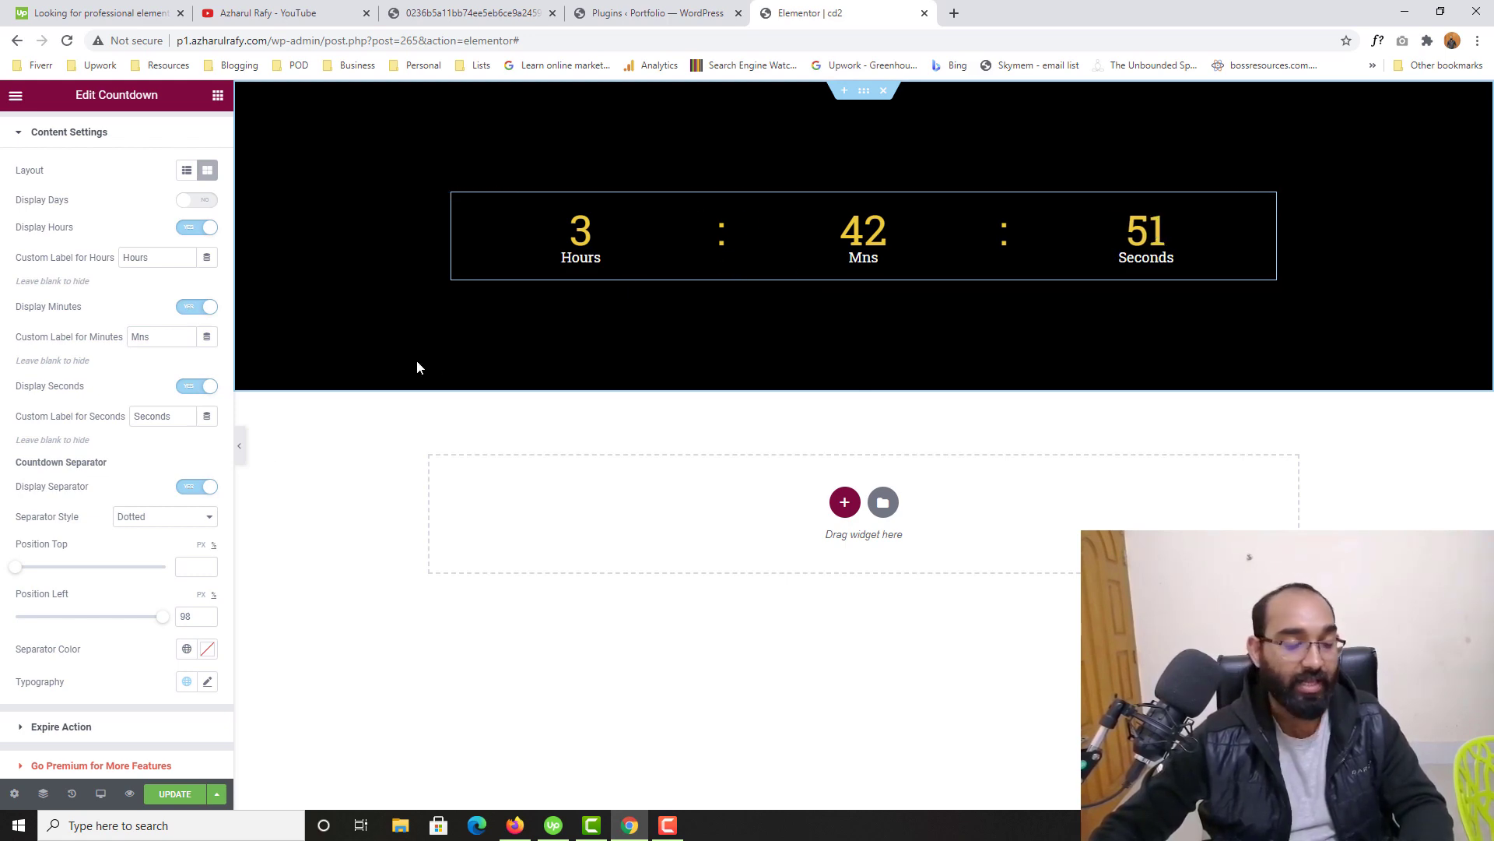
scroll(37, 574, down, 1)
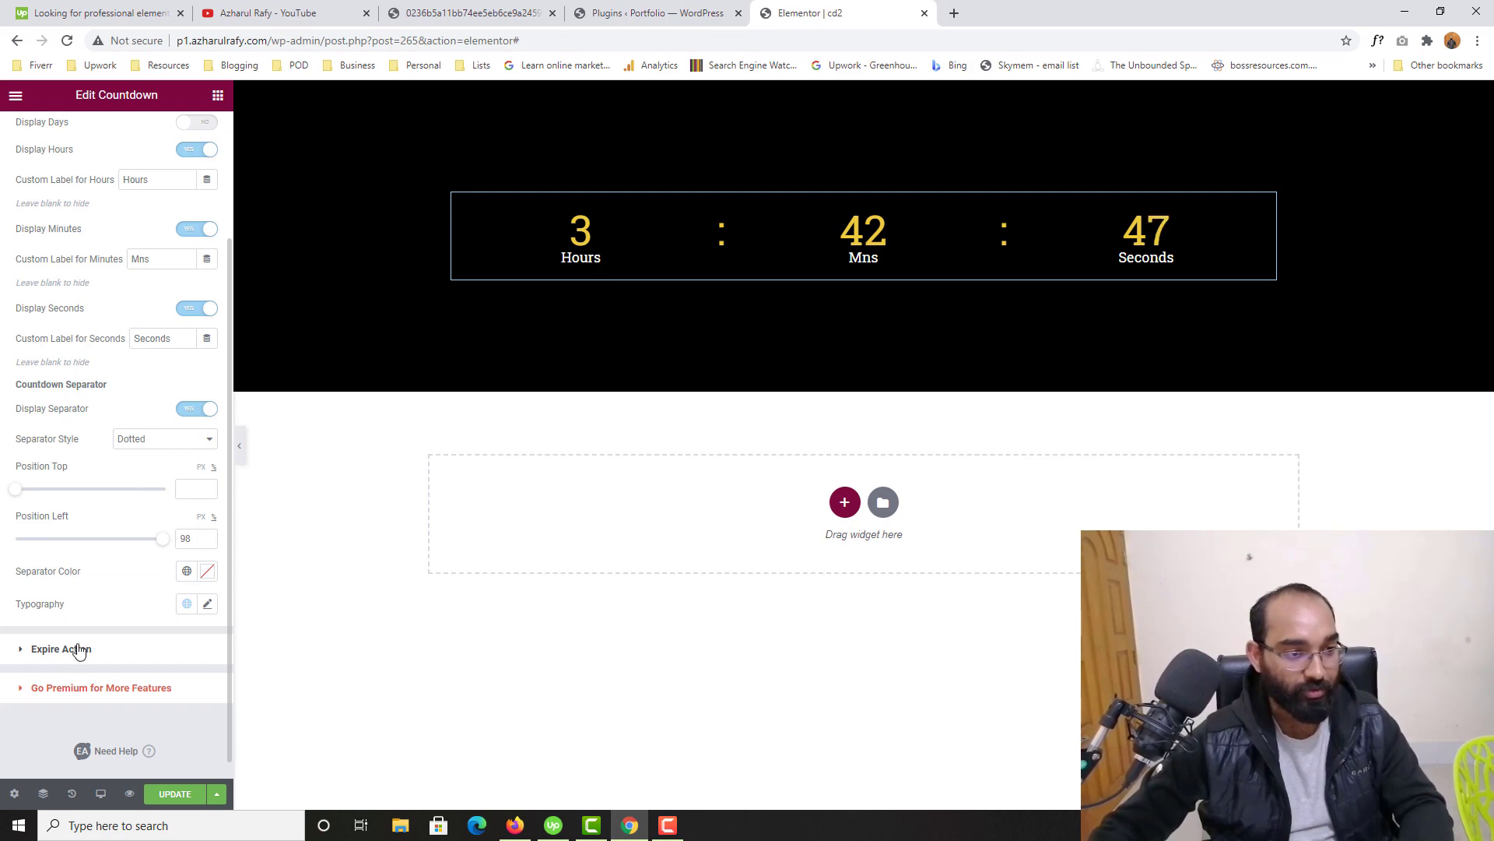
click(207, 574)
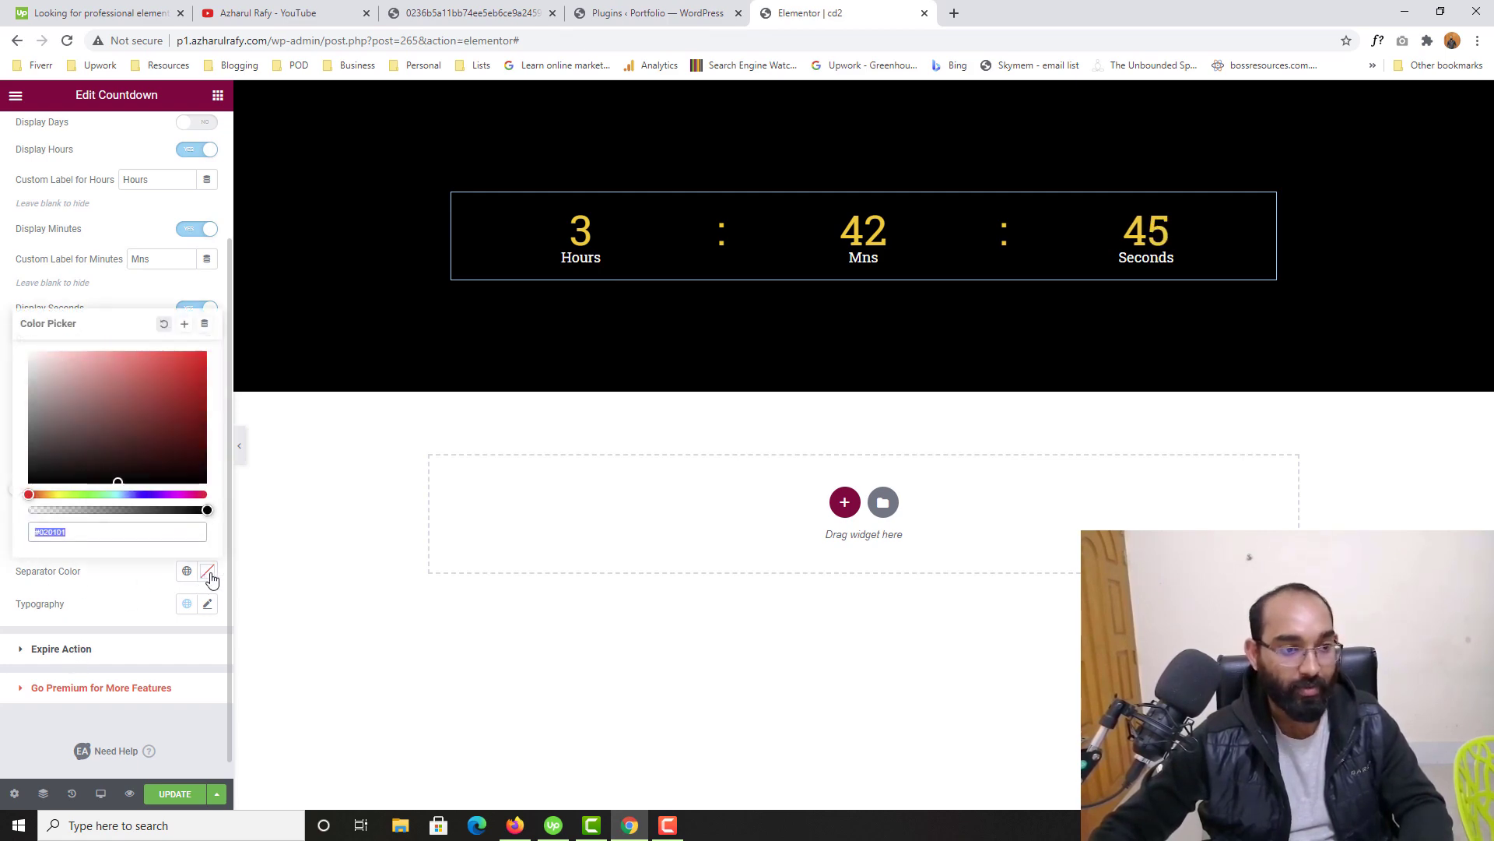
click(30, 353)
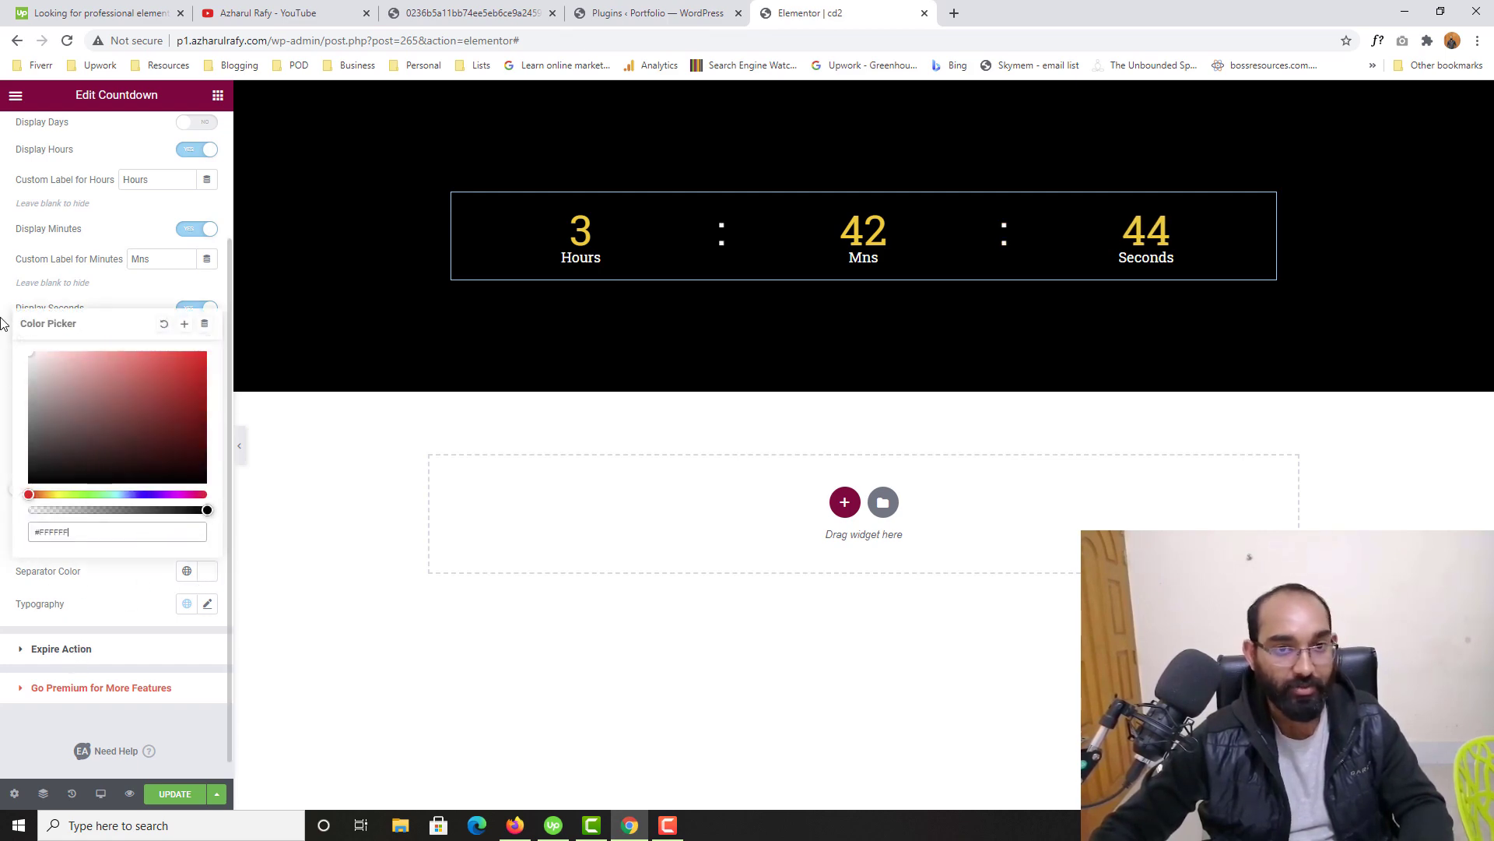
click(89, 669)
- Look over the separator Typography popover options without changing them
scroll(200, 595, down, 1)
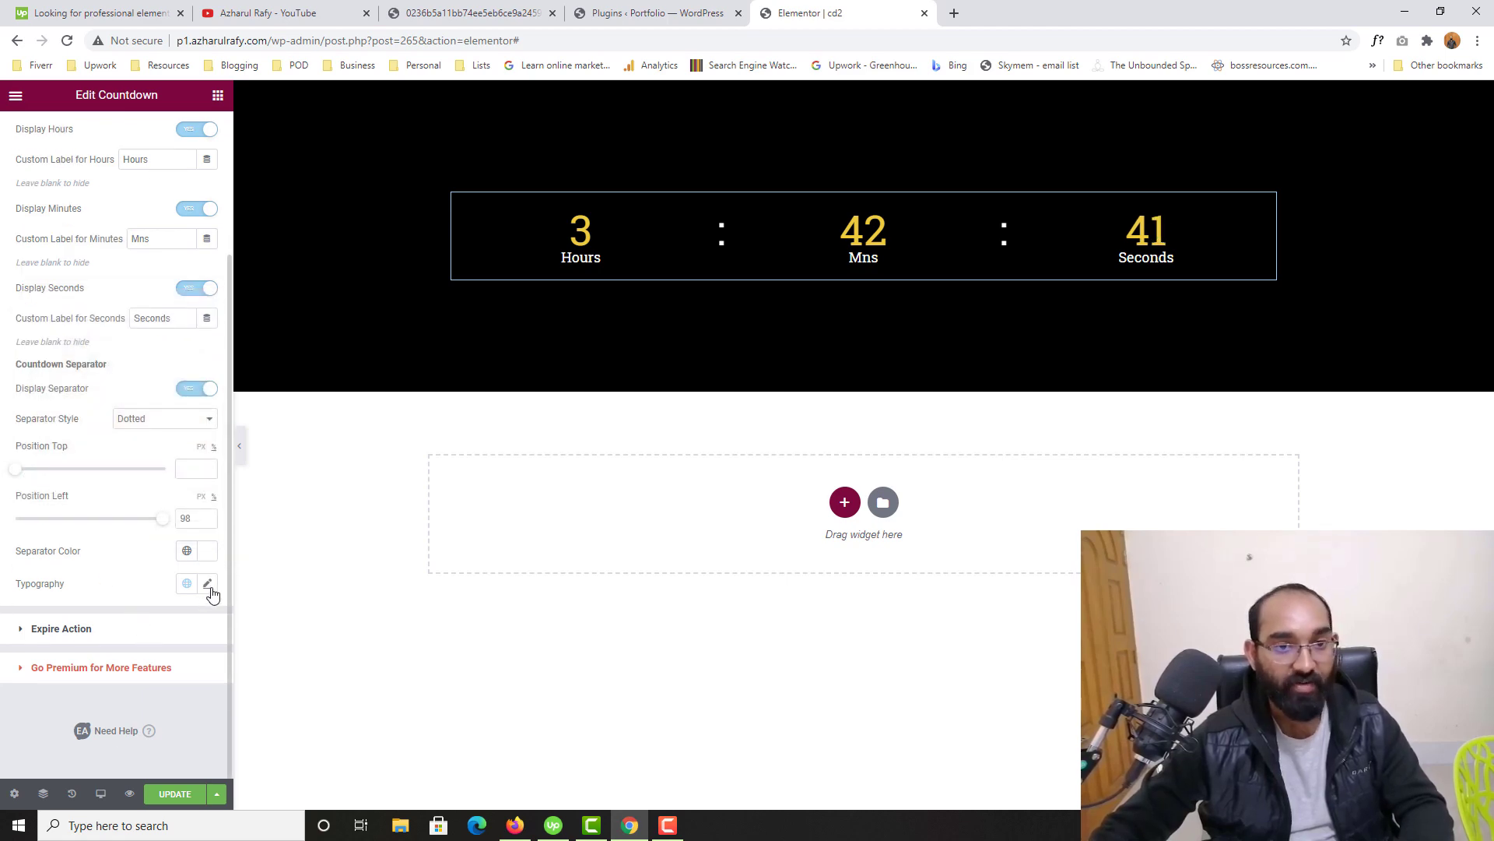
click(209, 585)
scroll(143, 667, down, 2)
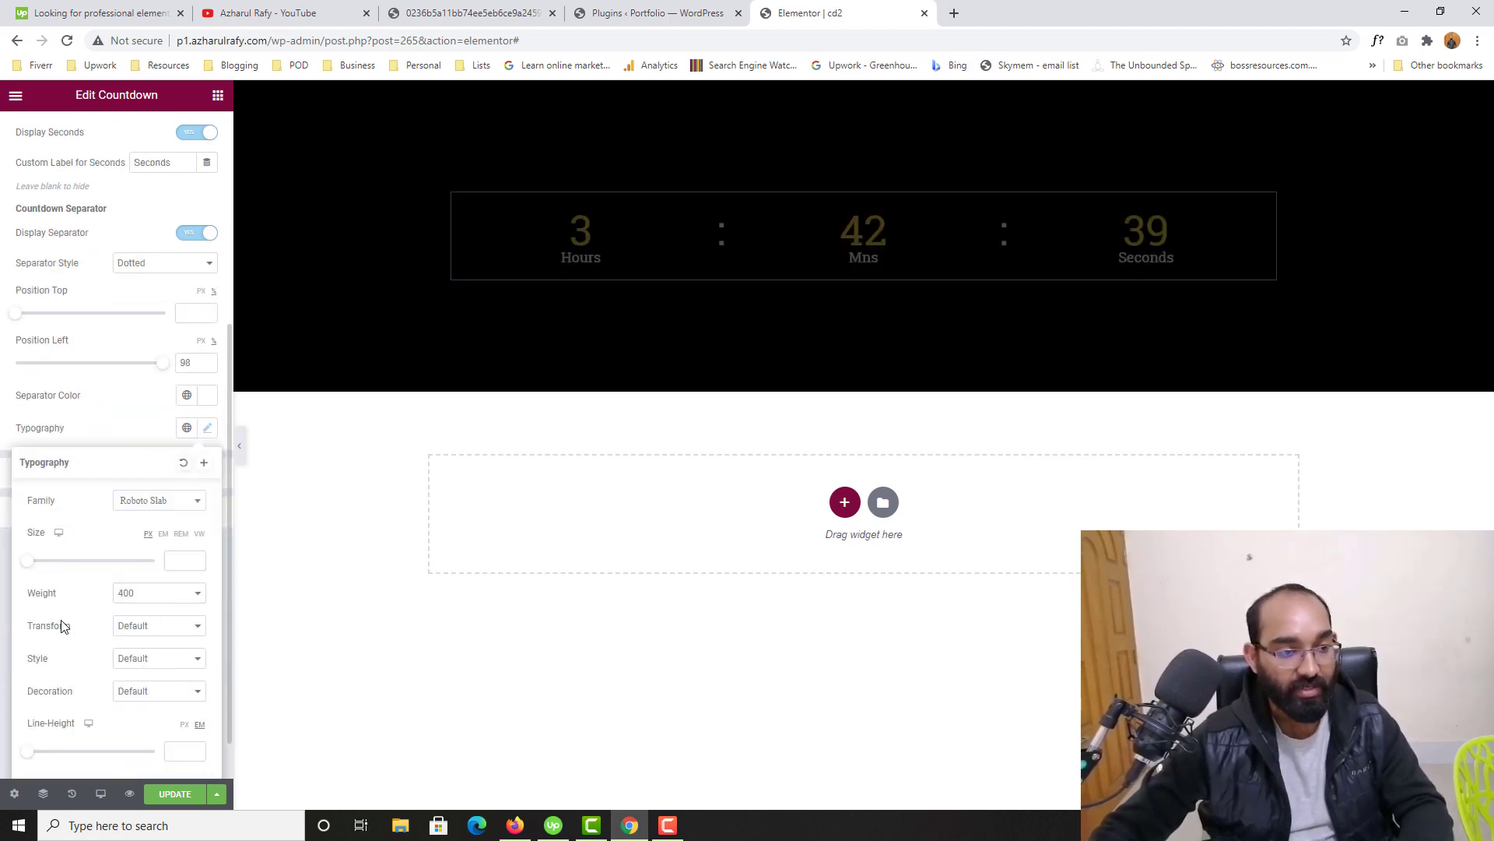
click(56, 416)
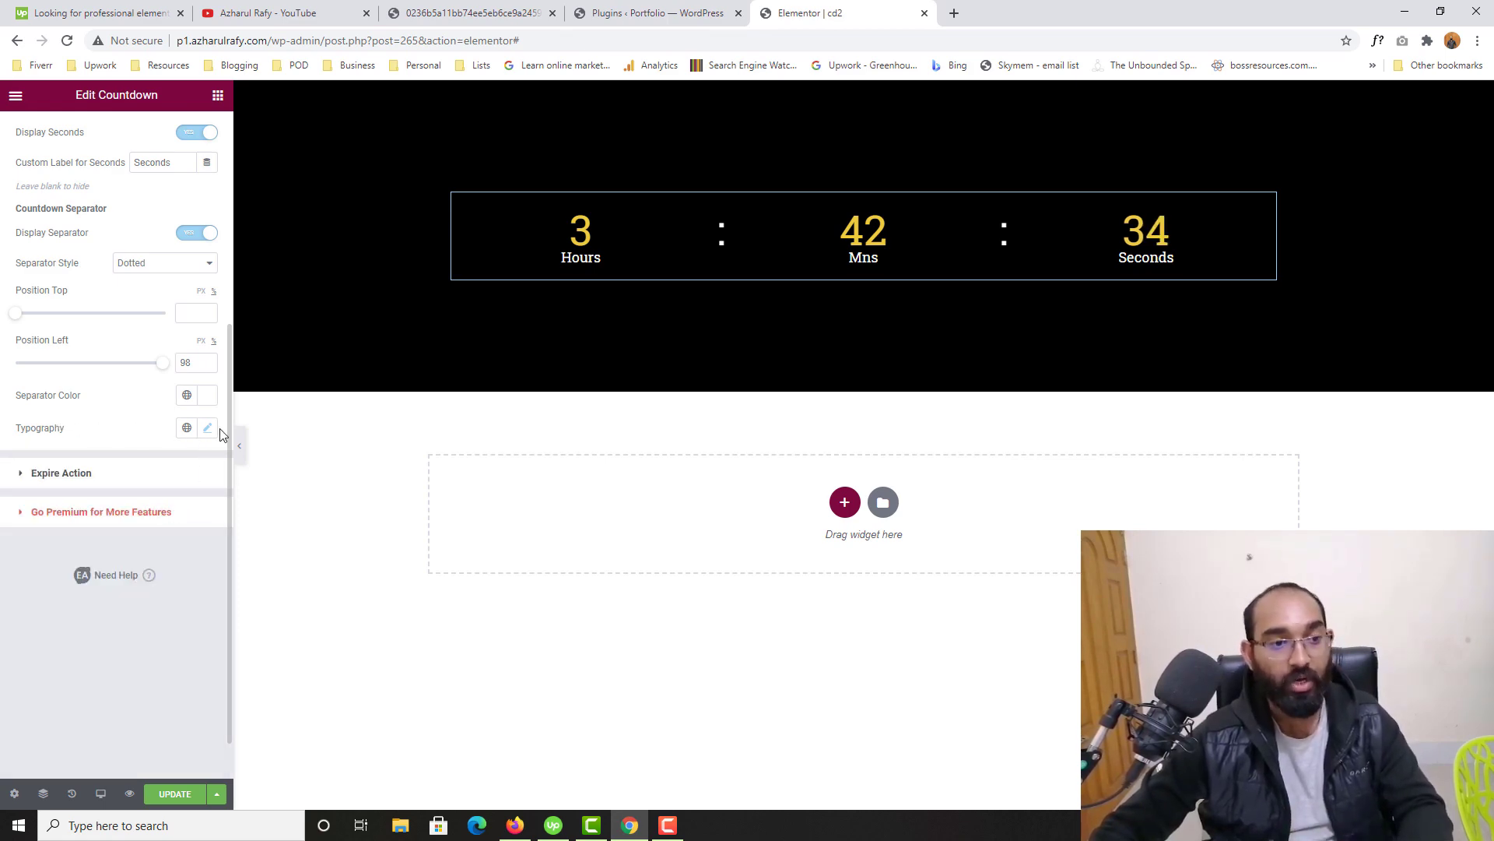
scroll(171, 435, up, 10)
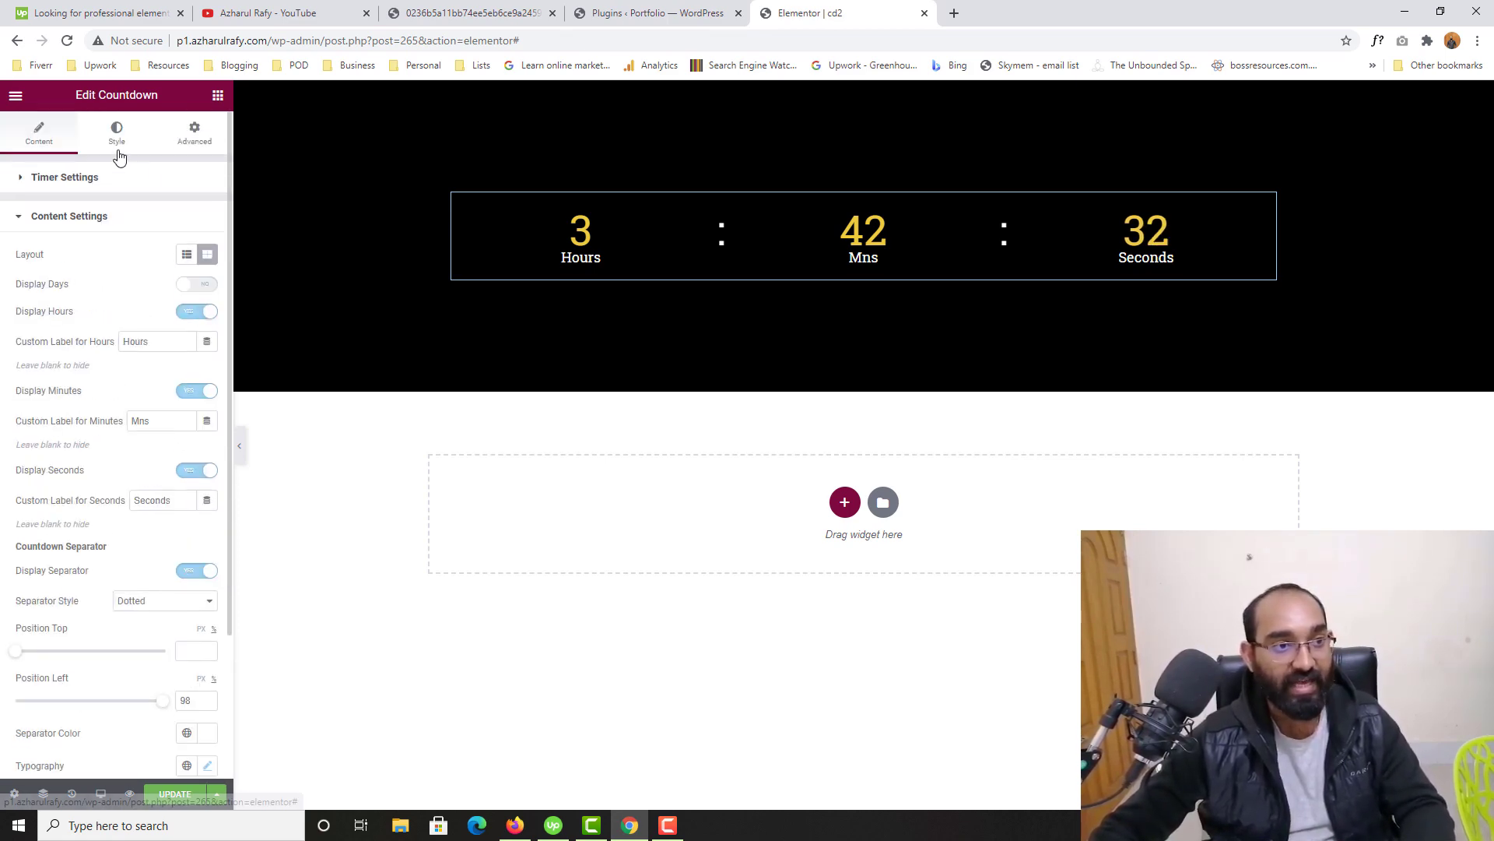
- Expand Color & Typography under the countdown's Style settings for digits and labels
click(119, 151)
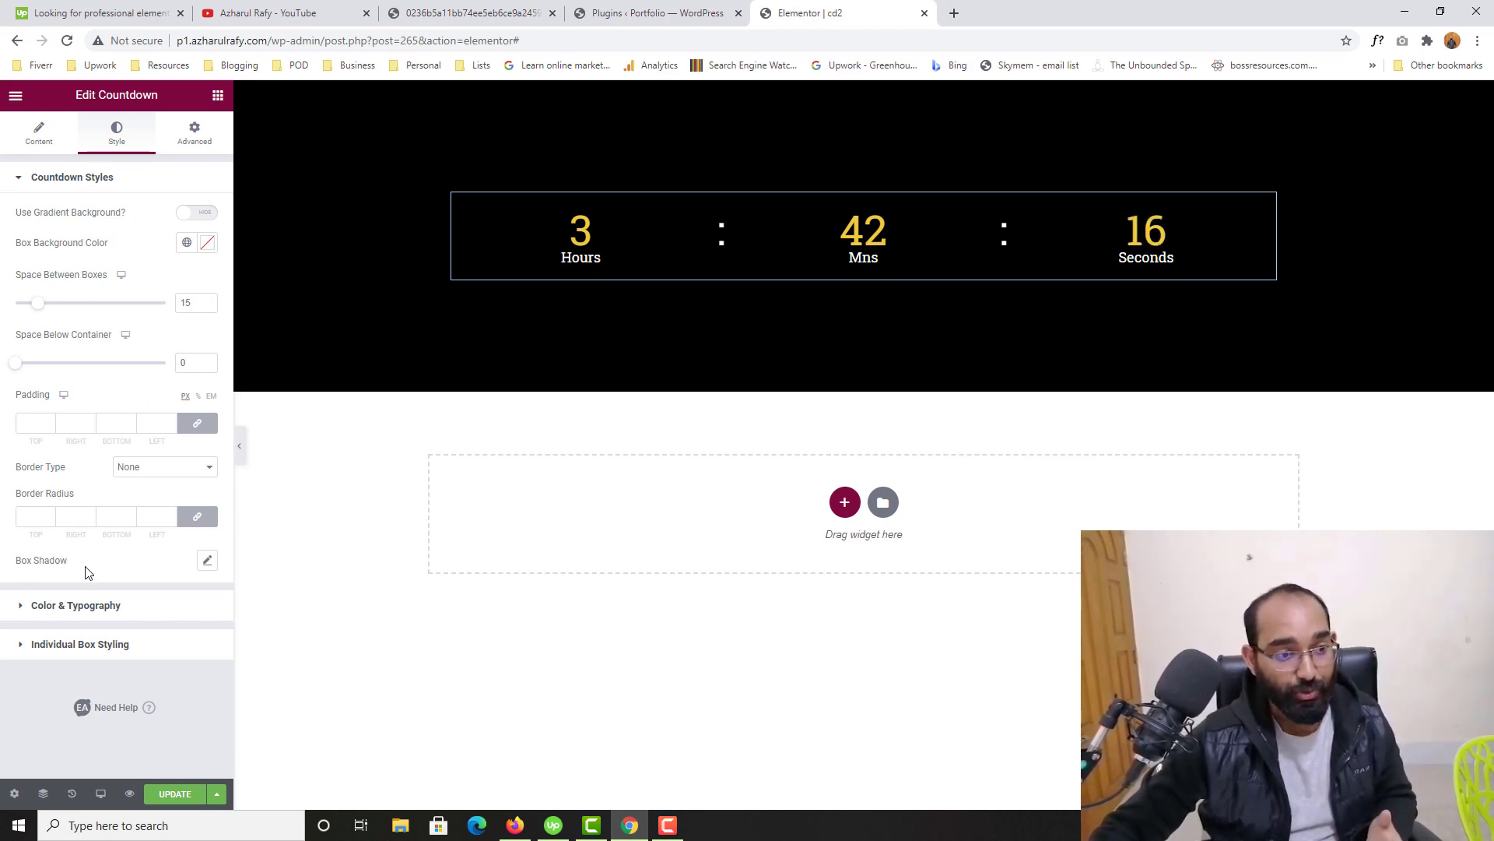
click(98, 606)
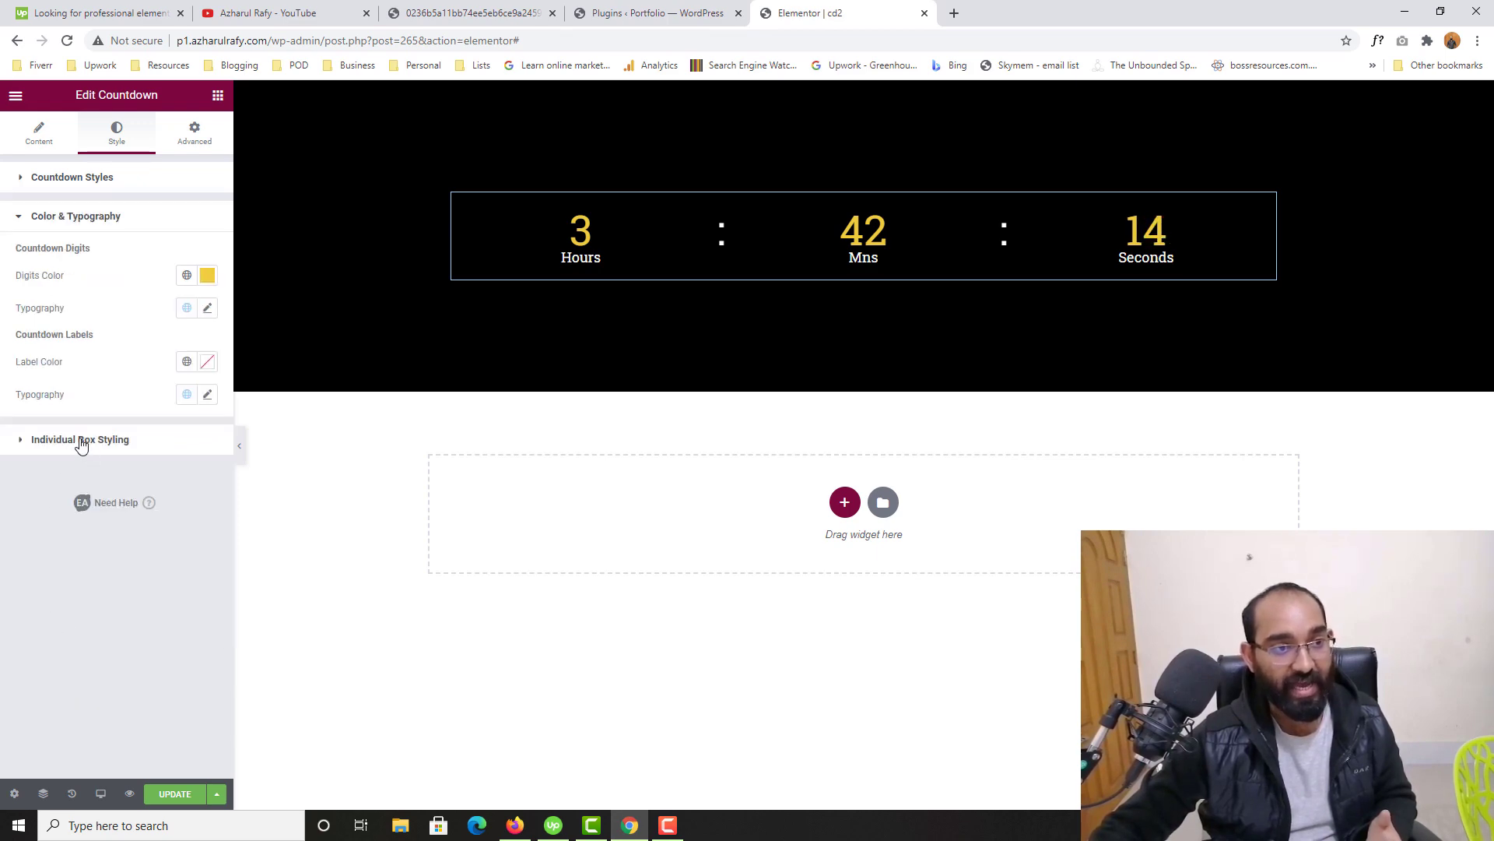